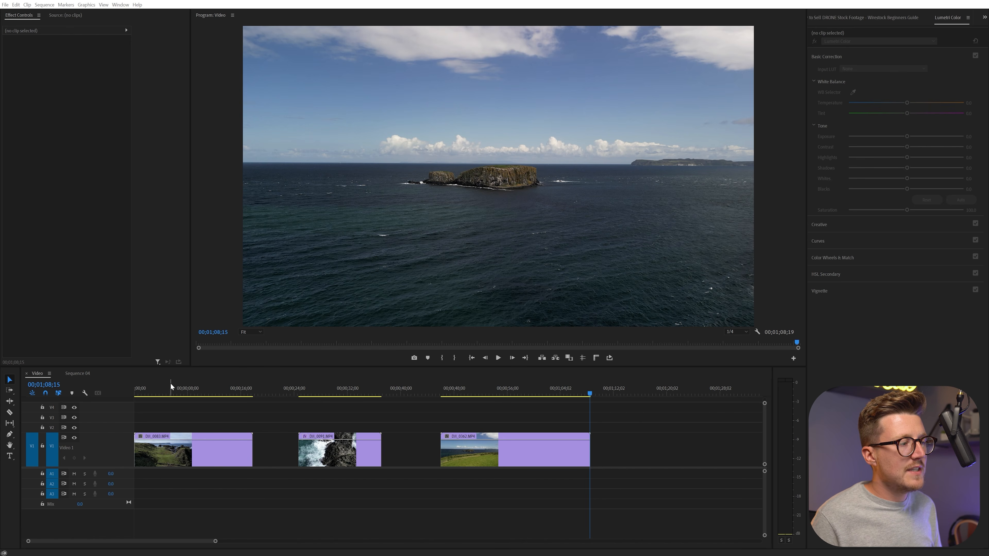
Preview the opening of the first drone clip, trim off its beginning and keep the clip at the timeline start.
click(134, 391)
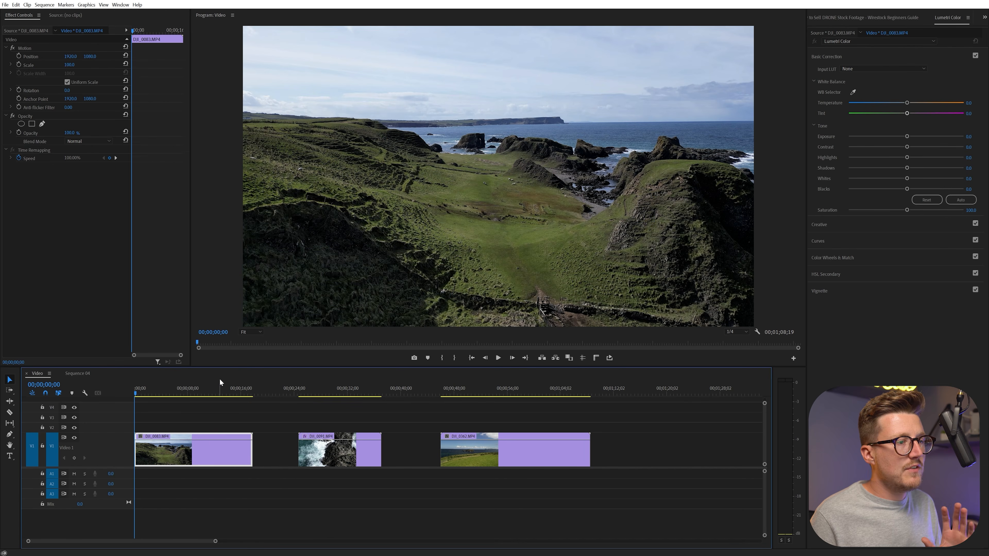
click(498, 357)
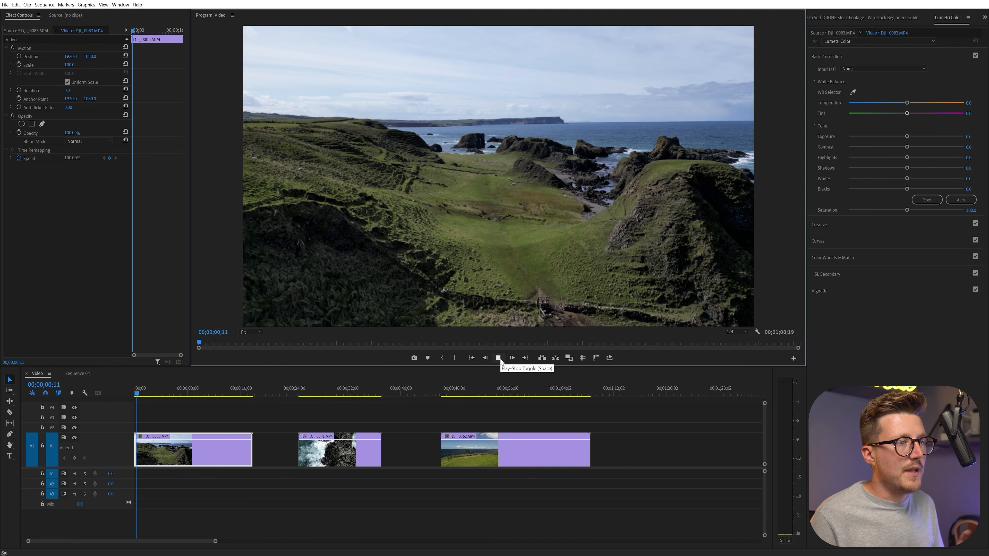
click(498, 357)
click(146, 394)
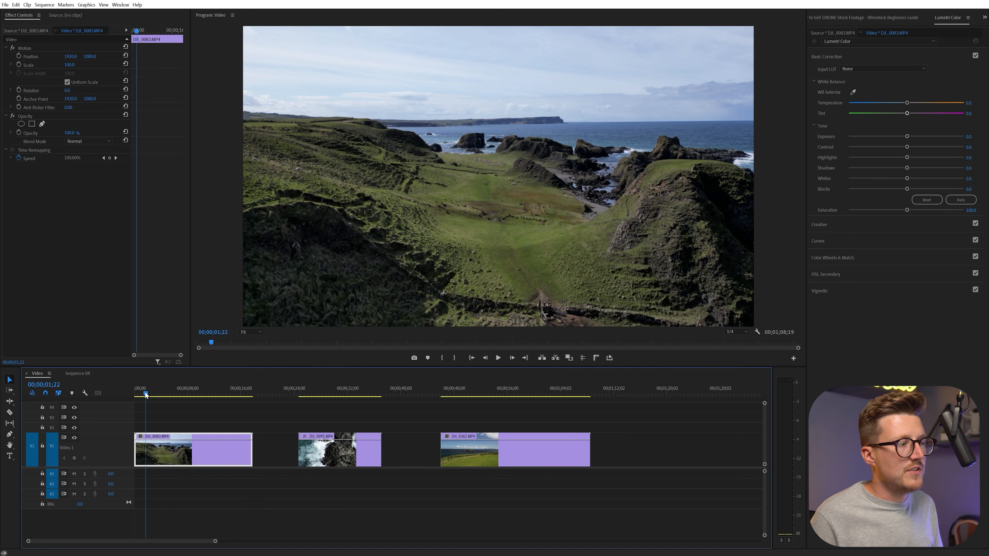
drag(145, 394, 135, 394)
drag(135, 448, 164, 455)
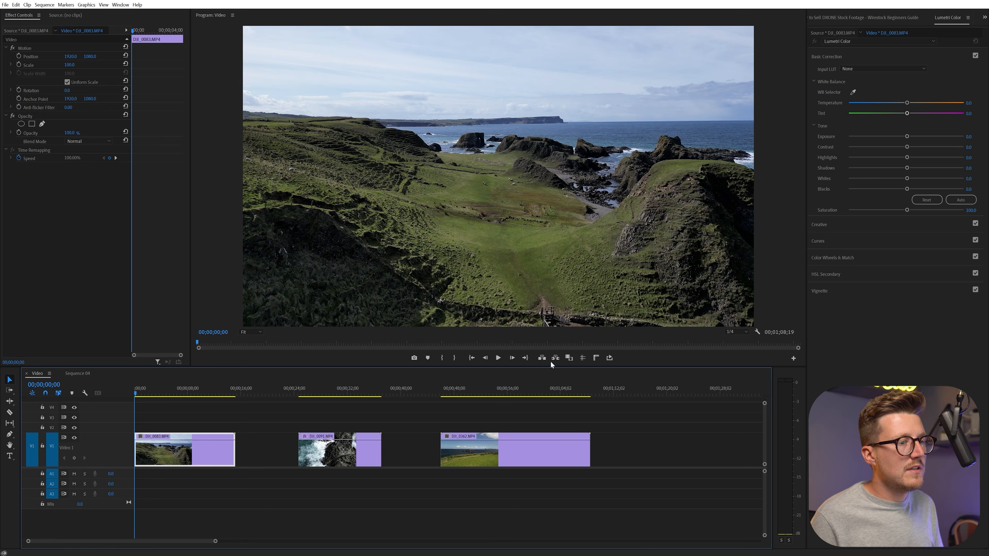
Play through the first clip, split it at 00;00;09;10 with the Razor tool and shift the second part to leave a gap.
click(498, 362)
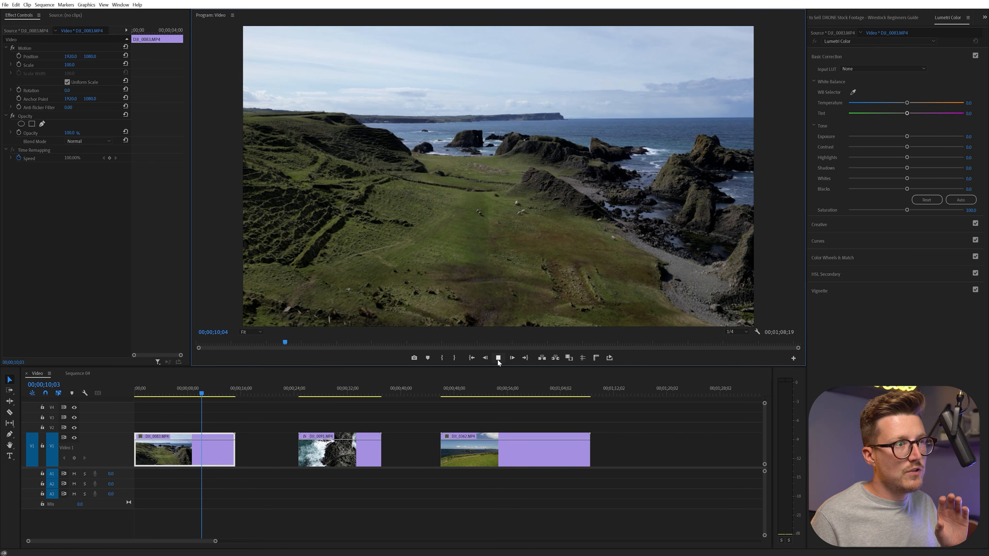
click(498, 358)
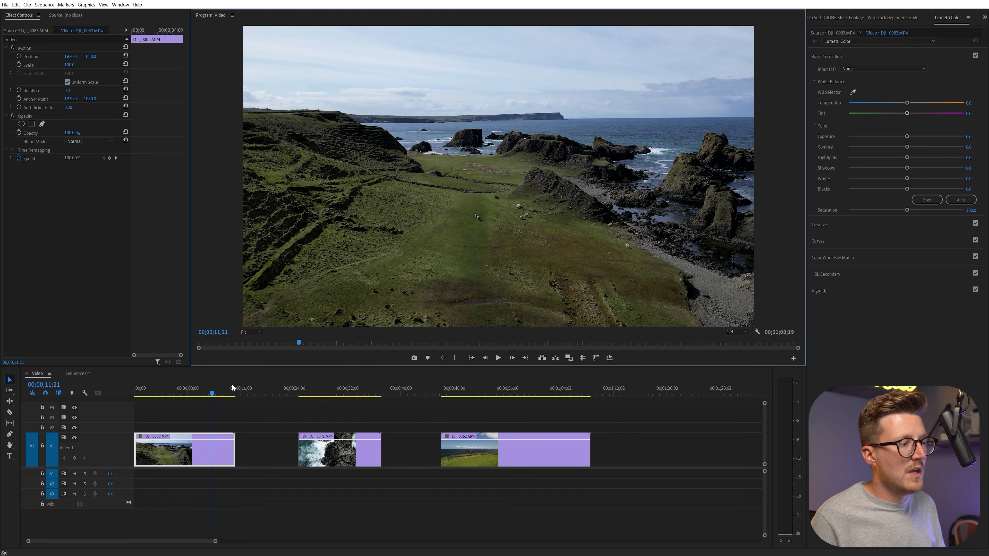
click(164, 393)
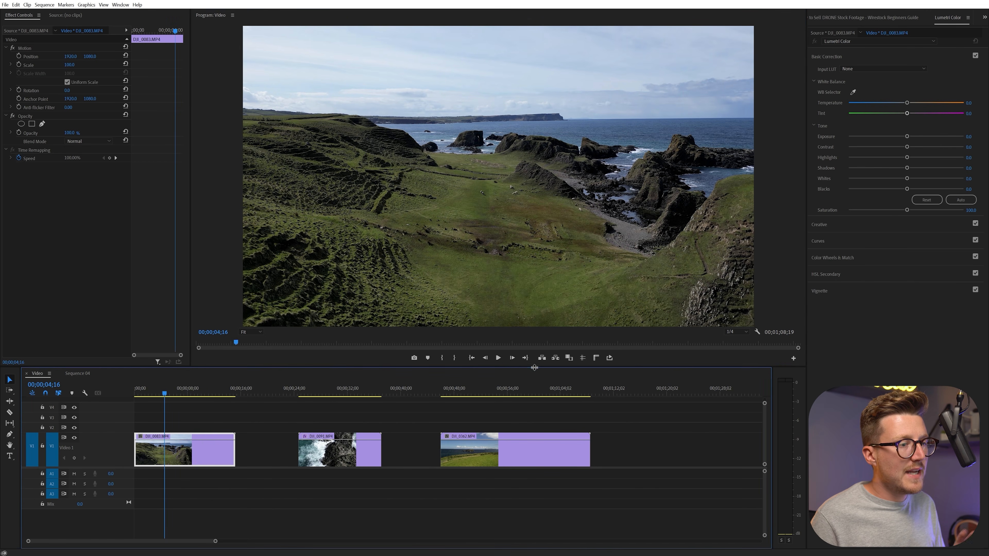
click(500, 359)
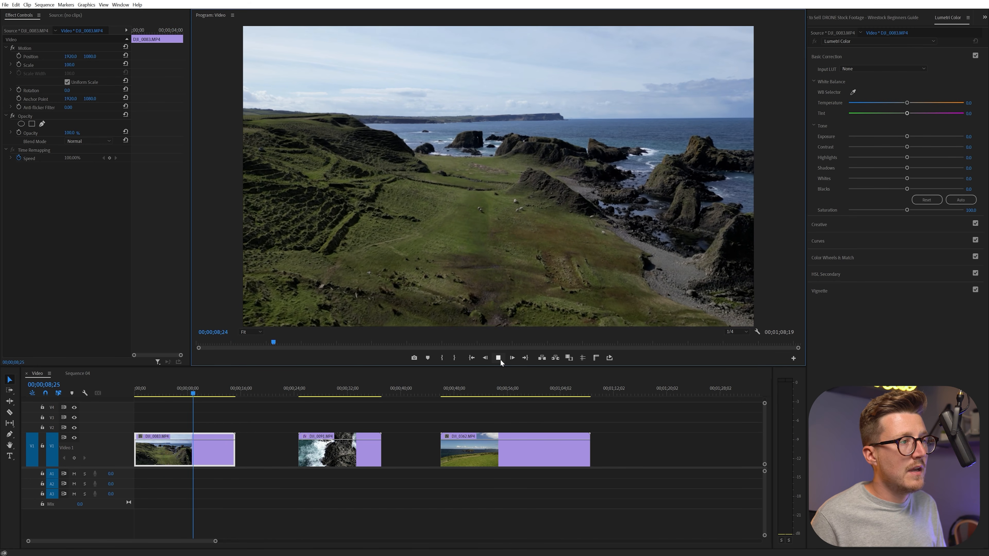
click(499, 358)
click(9, 412)
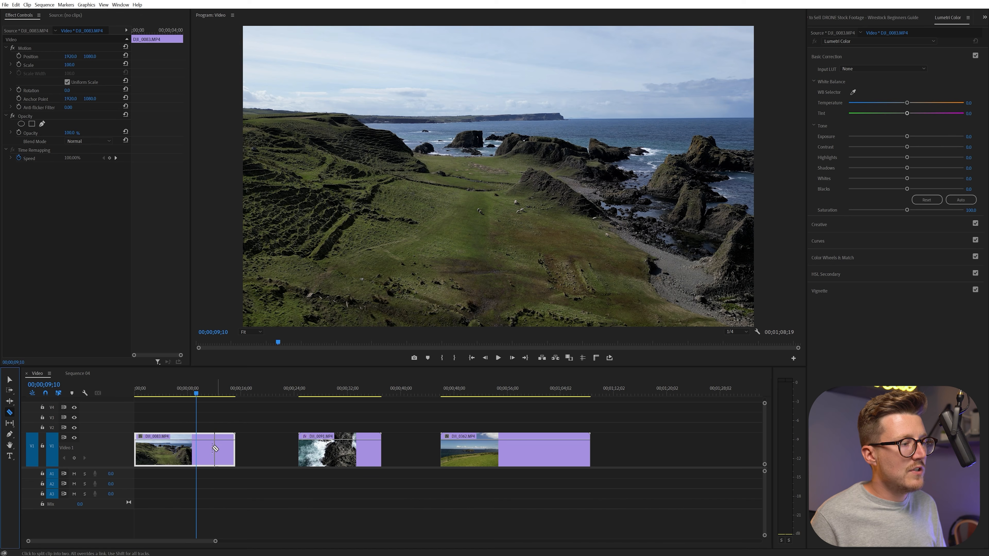
click(199, 444)
key(v)
drag(211, 464, 220, 465)
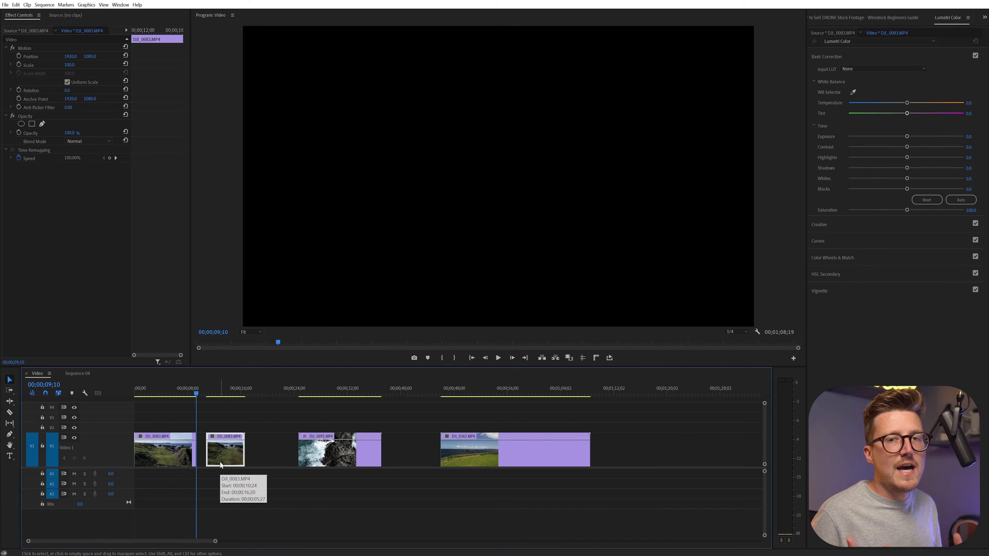
click(207, 394)
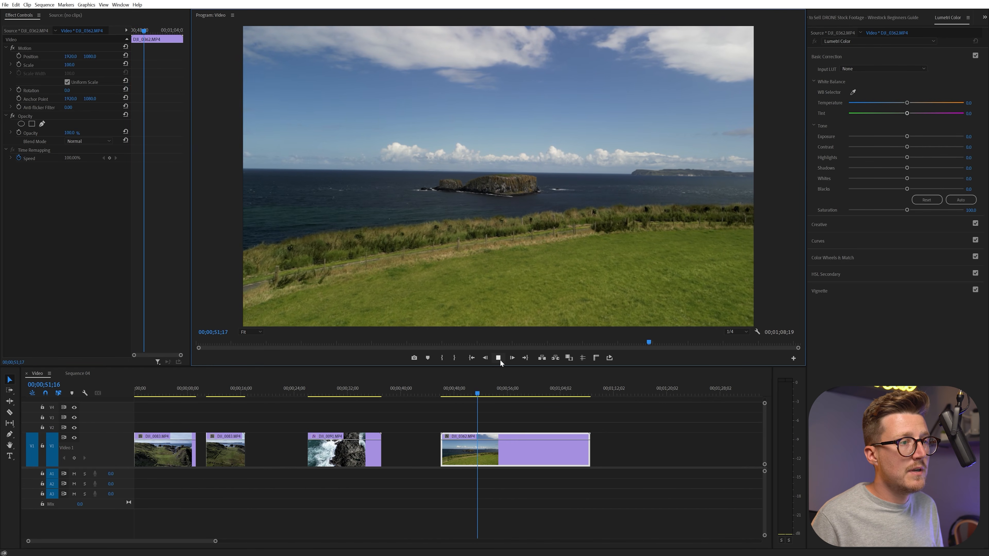
Trim the start of the last clip to 00;00;51;23 and play the trimmed clip through.
click(498, 358)
drag(484, 394, 479, 394)
drag(442, 452, 484, 452)
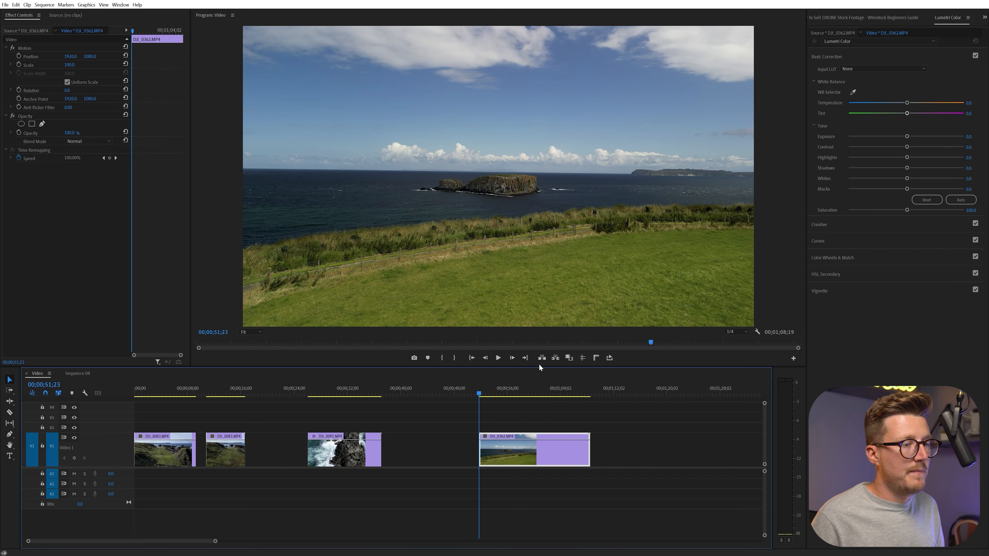
click(499, 358)
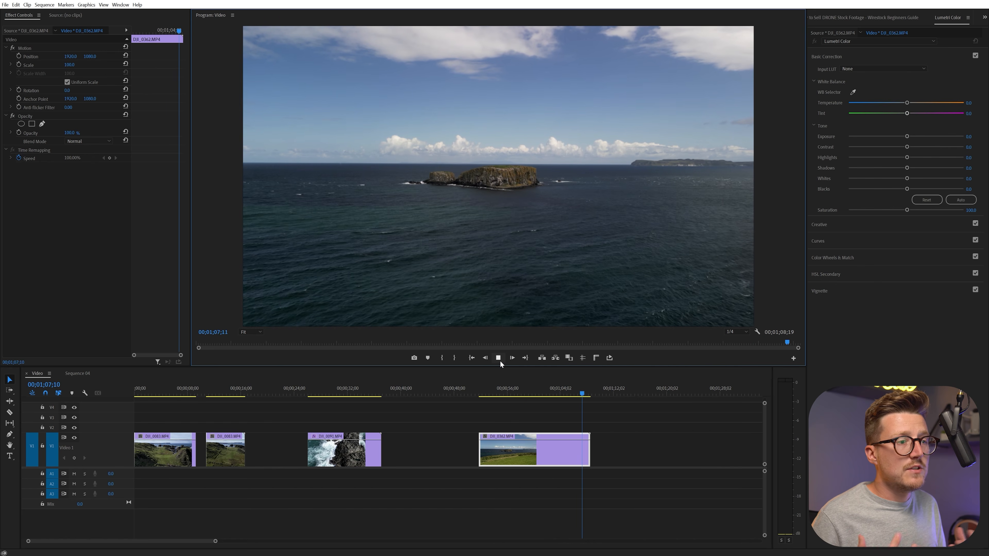
click(498, 357)
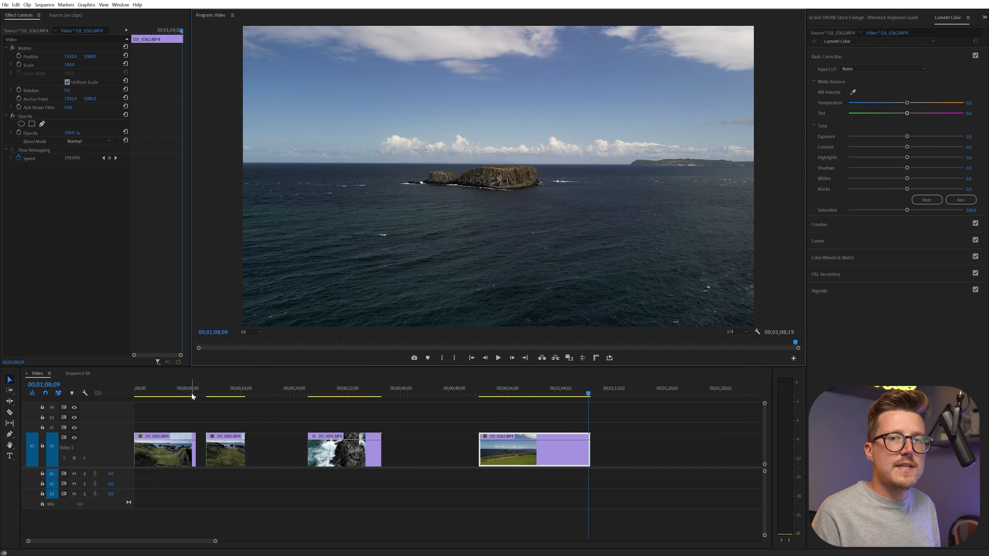
Colour-correct the first clip in Lumetri Color with exposure 0.4, a little more contrast and slightly higher creative saturation.
click(155, 388)
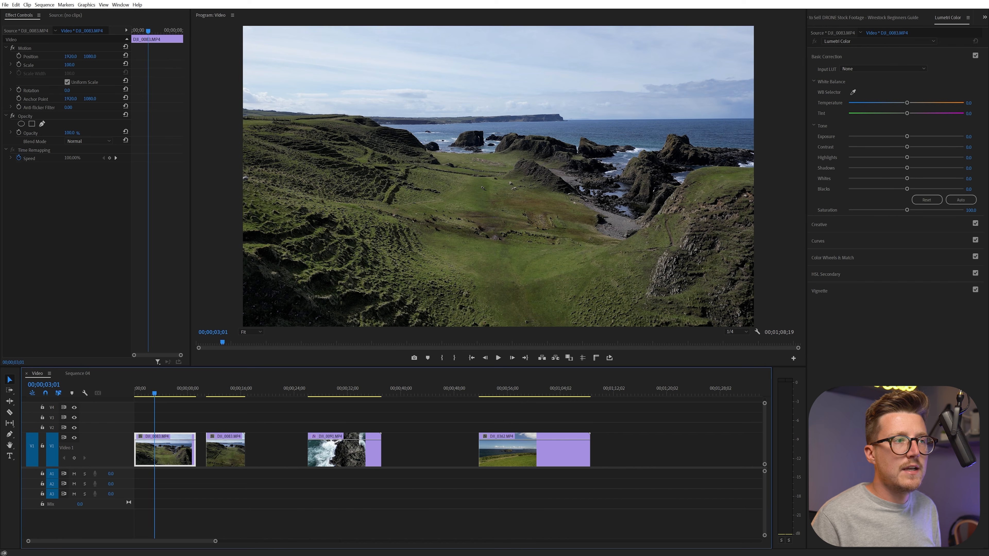
drag(906, 136, 908, 137)
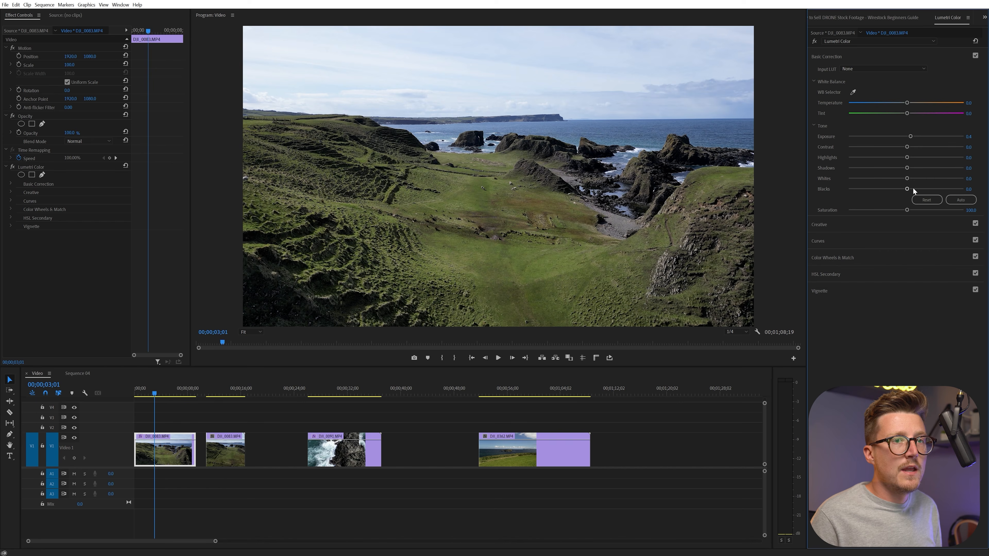
drag(909, 150, 910, 149)
click(874, 225)
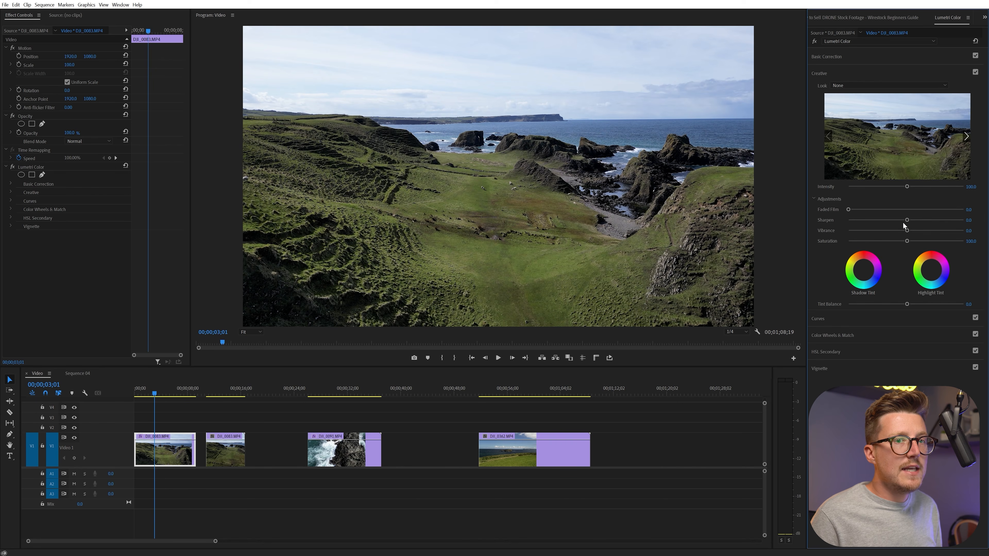
drag(907, 240, 916, 241)
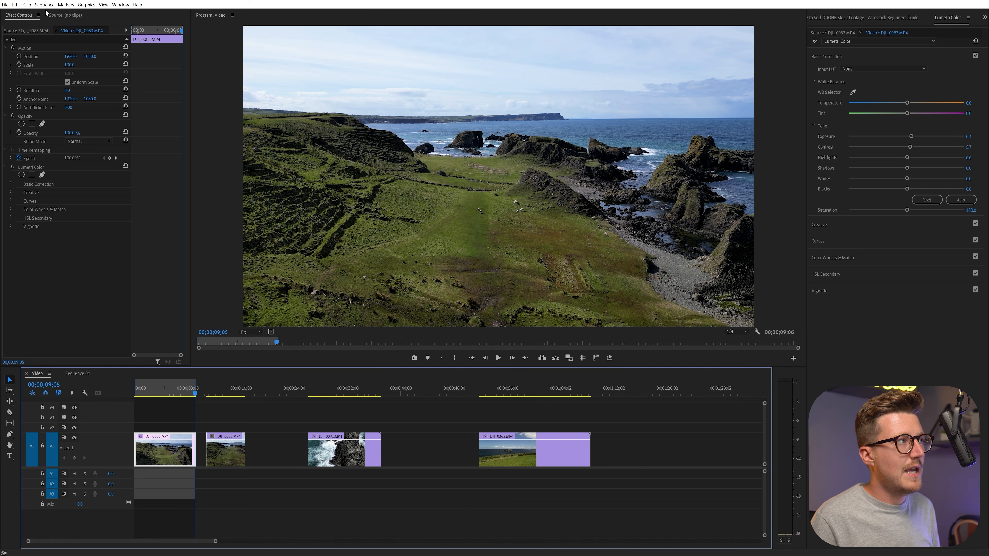
Try to export the marked range of the first clip as media named "Drone Flying Over Nature Walk With Elephant Rock In Distance".
click(6, 5)
mouse_move(58, 236)
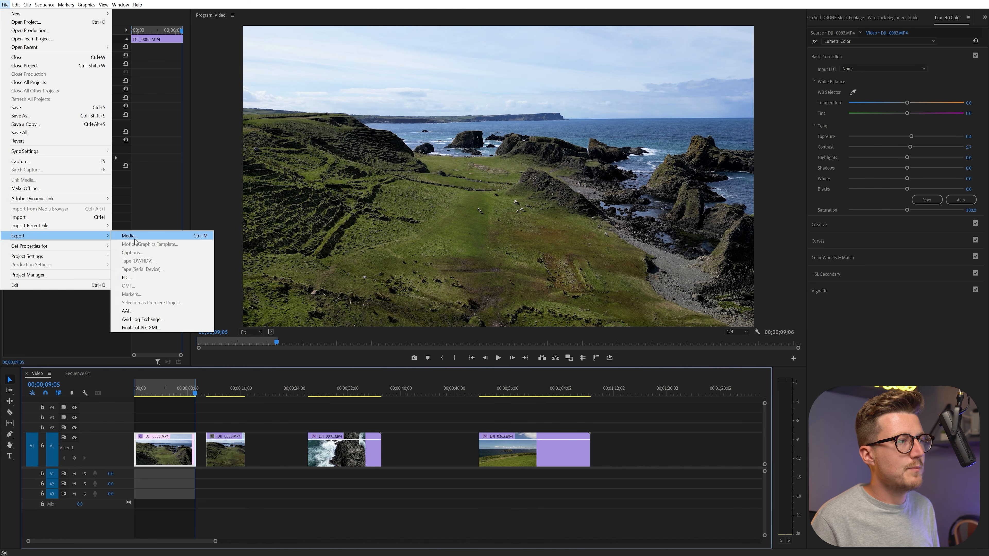
click(137, 237)
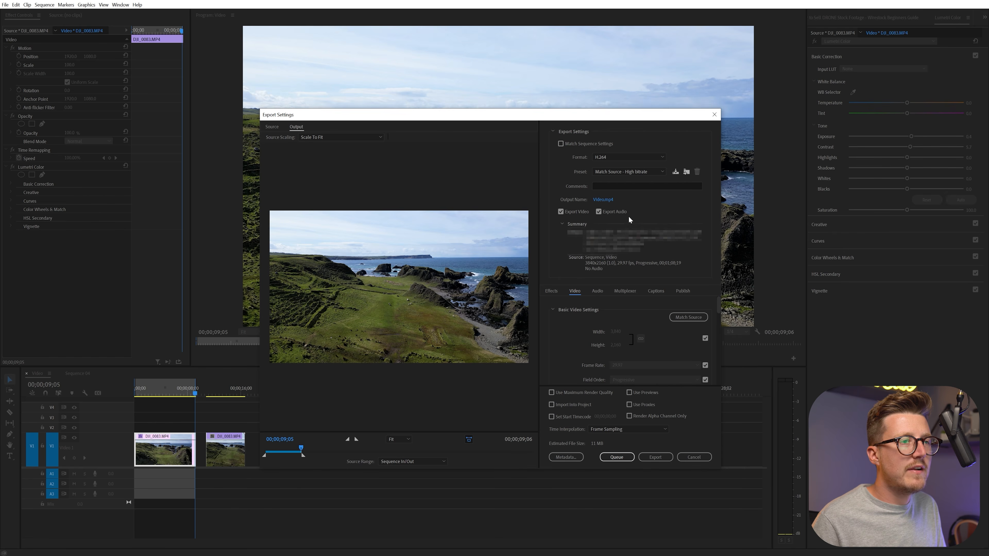
click(608, 200)
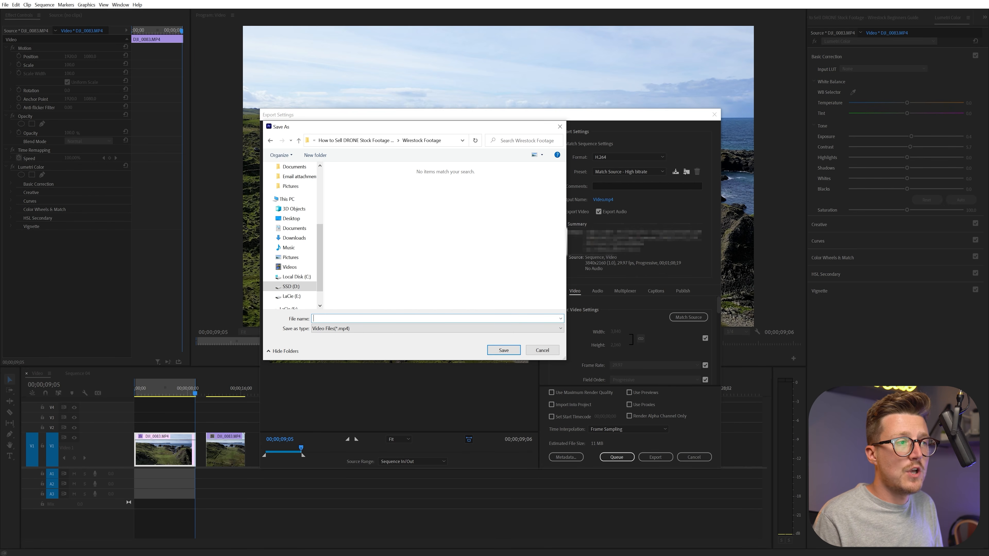
text(Drone Flying Over Nature Walk With Elephant Rock In Distance)
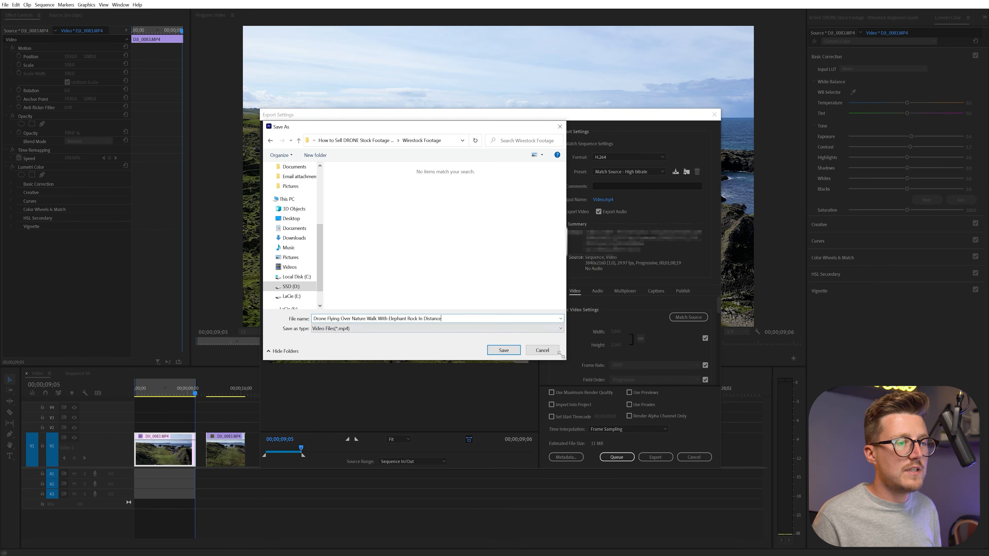
click(550, 351)
click(693, 458)
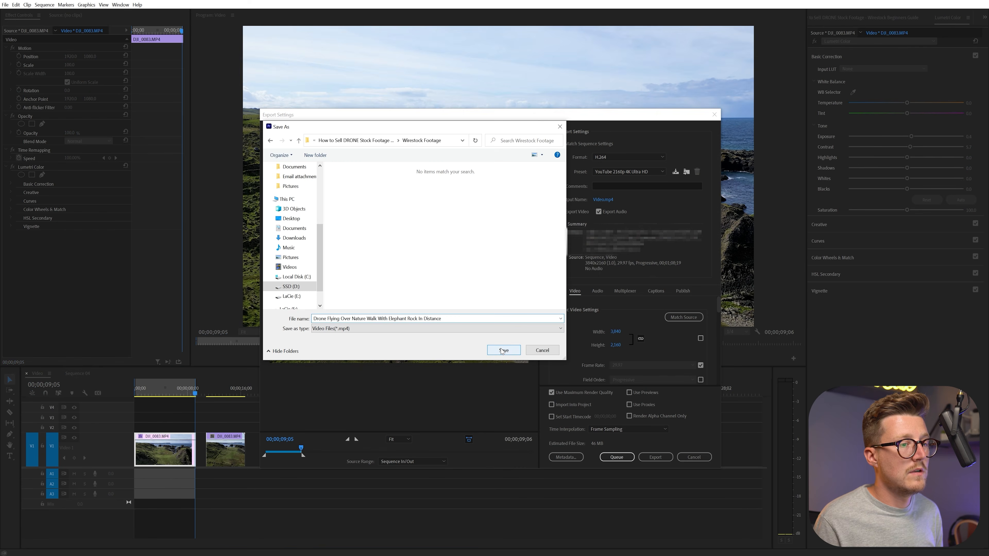
click(550, 349)
click(661, 458)
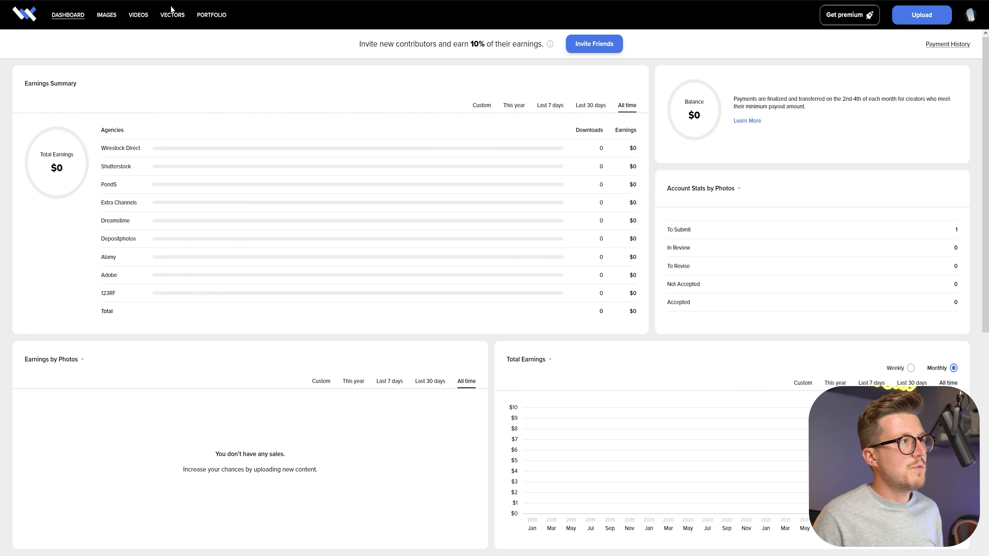
Upload "Drone Flying Over Cliff Edge Towards Sheep Island.mp4" to the videos section of the Wirestock website.
click(145, 18)
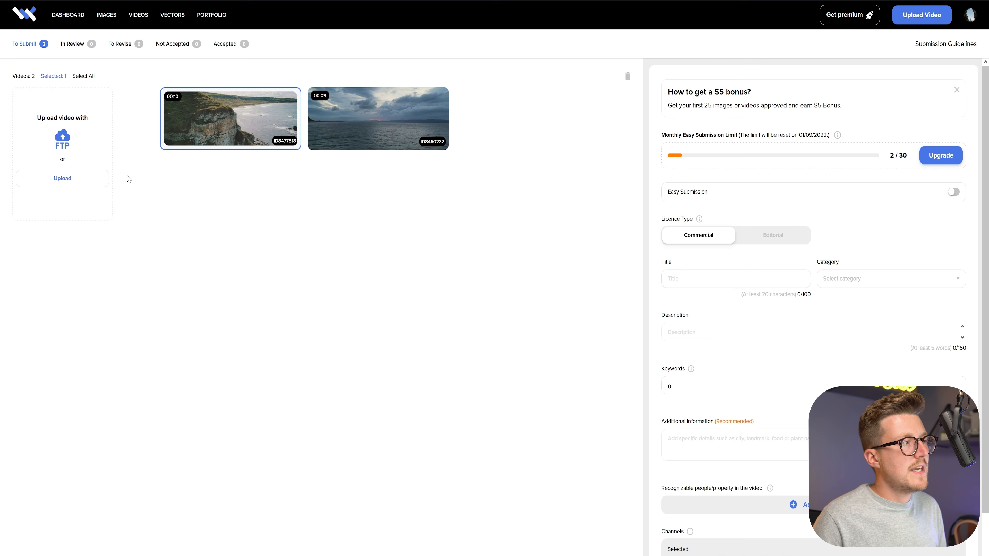
click(61, 179)
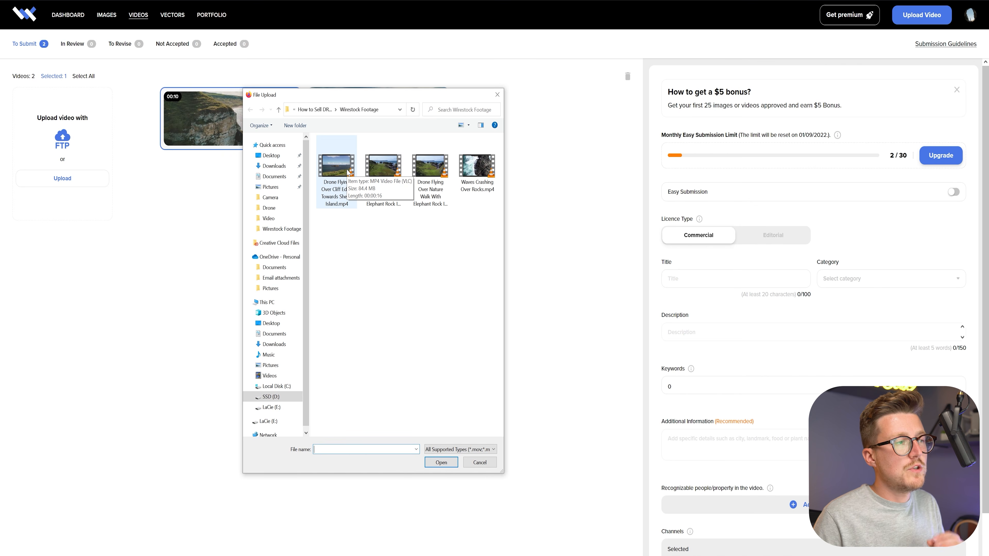
click(345, 173)
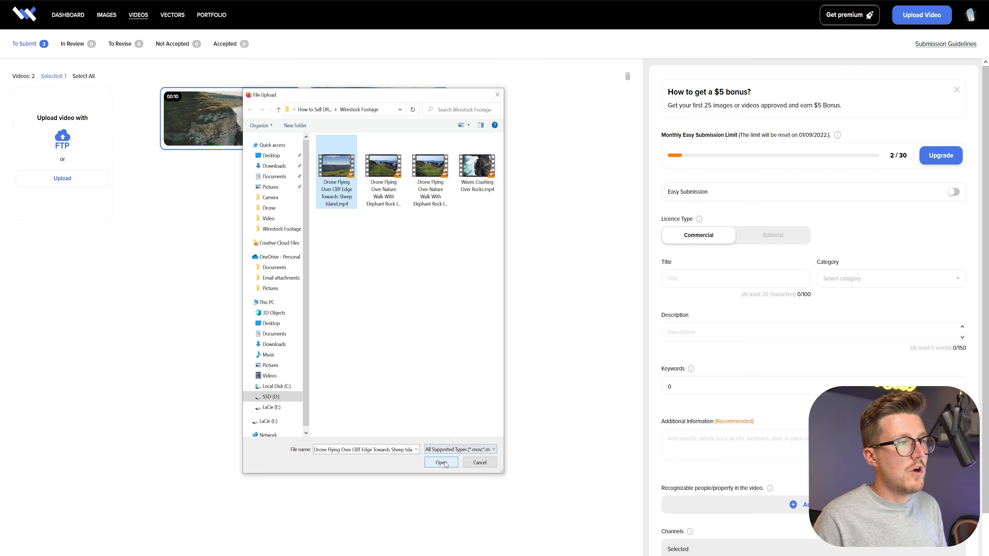
click(444, 463)
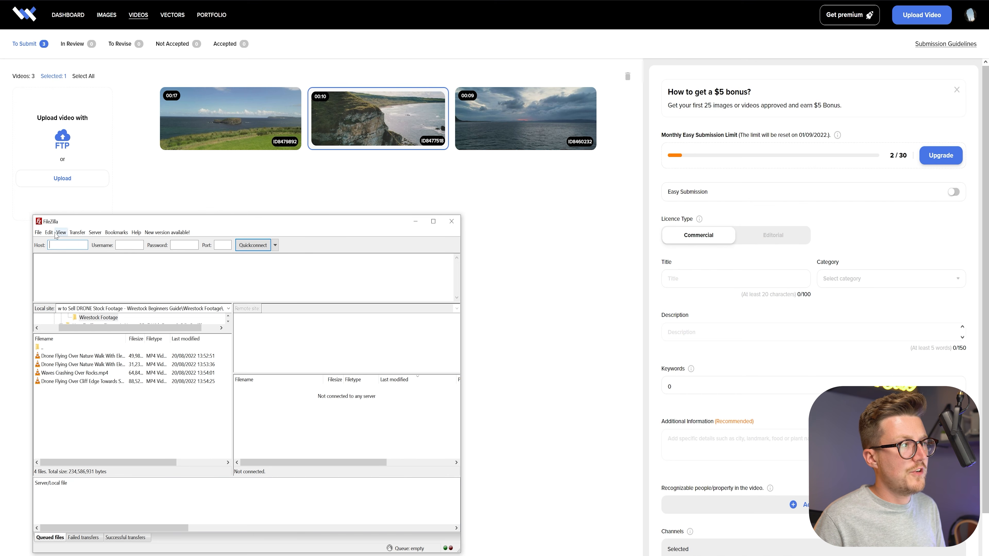
Look up Wirestock's FTP details and connect FileZilla to host ftps.wirestock.io with the account email and account password.
click(89, 131)
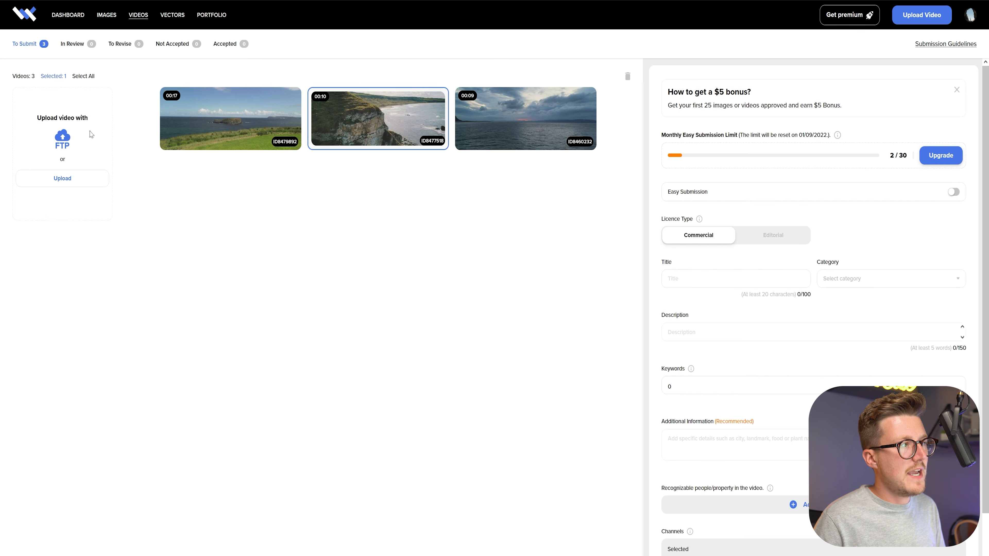
click(67, 147)
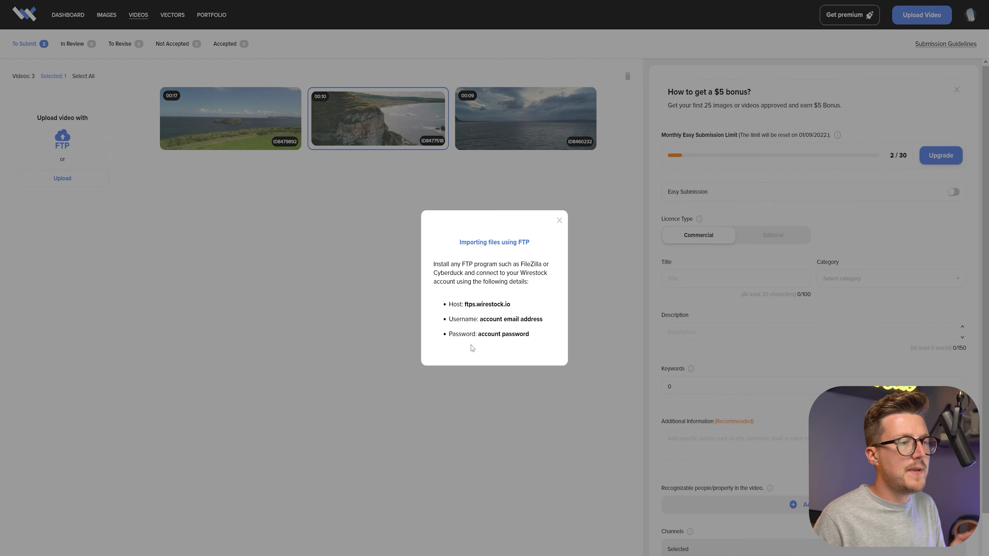
drag(465, 304, 513, 305)
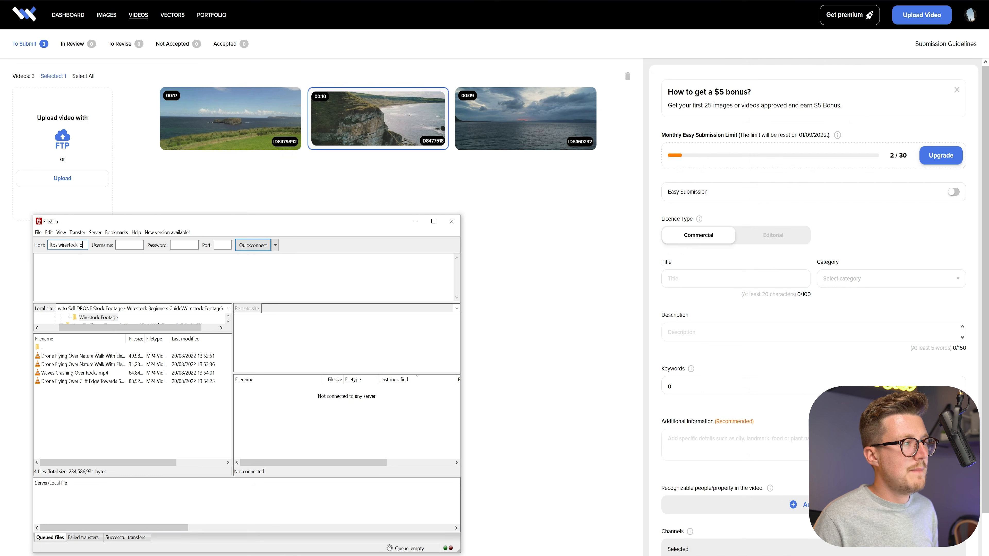
click(117, 246)
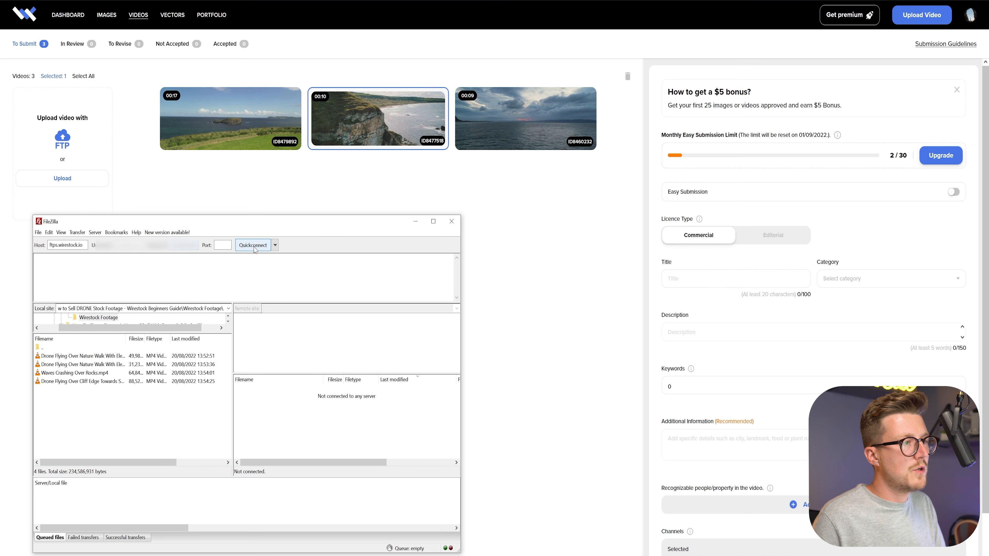
click(254, 246)
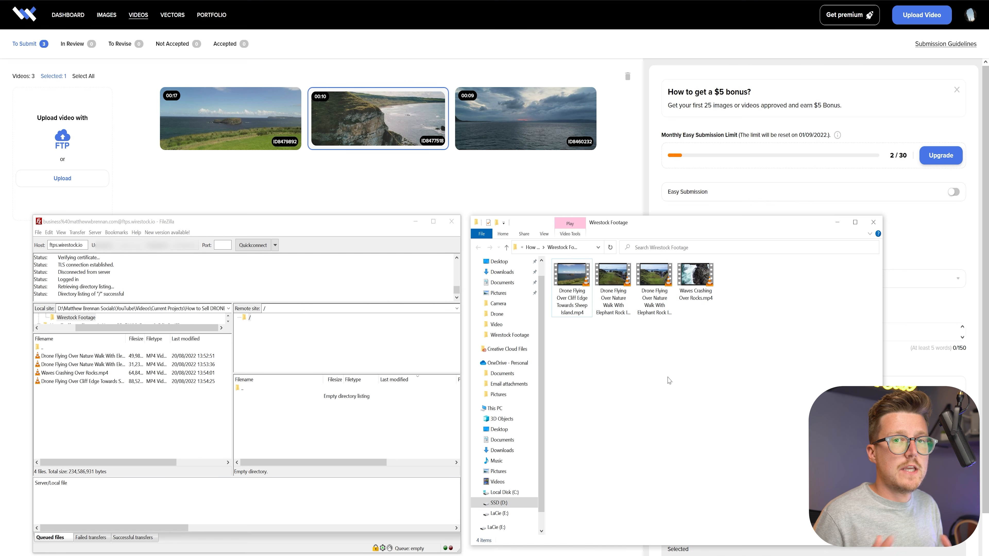
Transfer all four videos from the Wirestock Footage folder to the remote root directory in FileZilla.
drag(756, 379, 553, 260)
drag(581, 297, 380, 431)
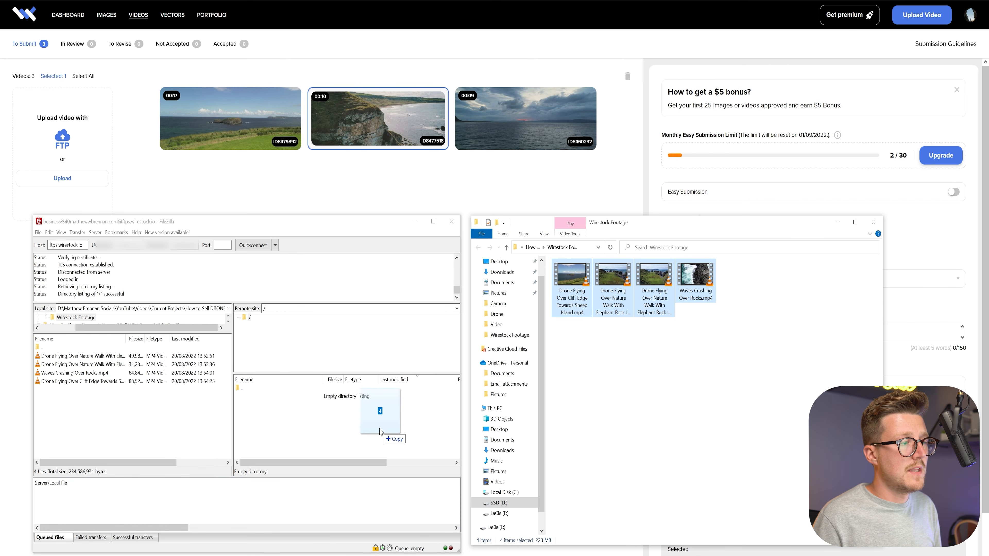
drag(380, 431, 381, 432)
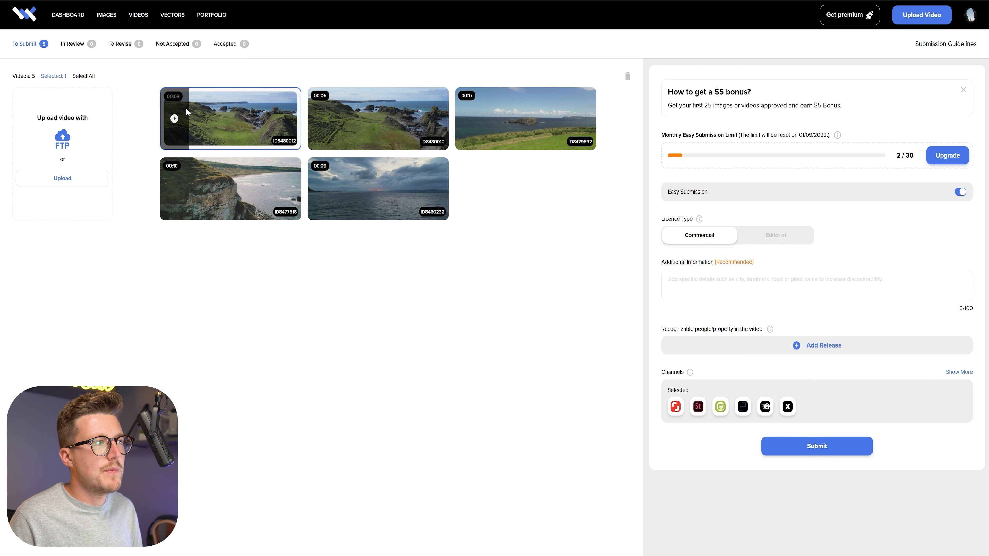
Preview the first clip, close the preview, and turn off Easy Submission for that clip.
click(172, 116)
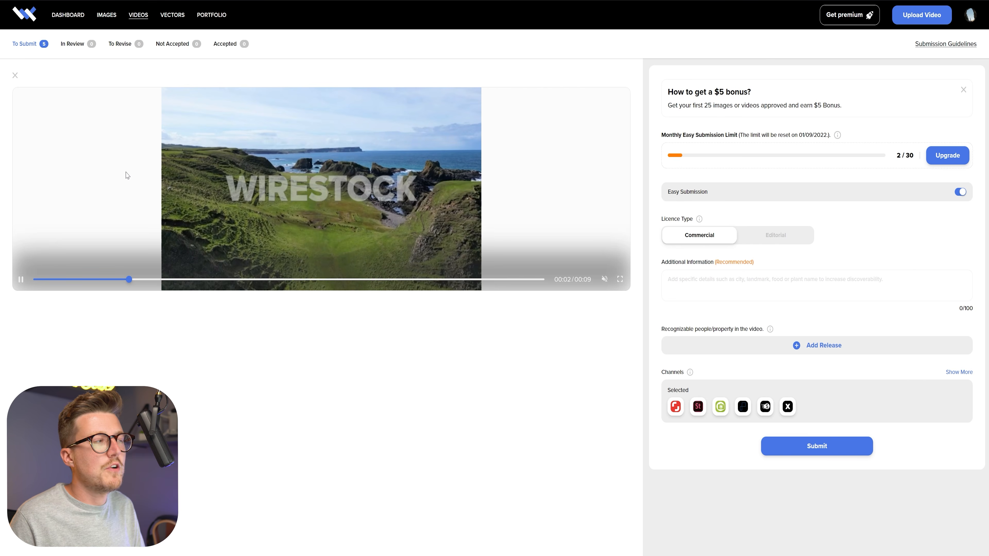
click(15, 76)
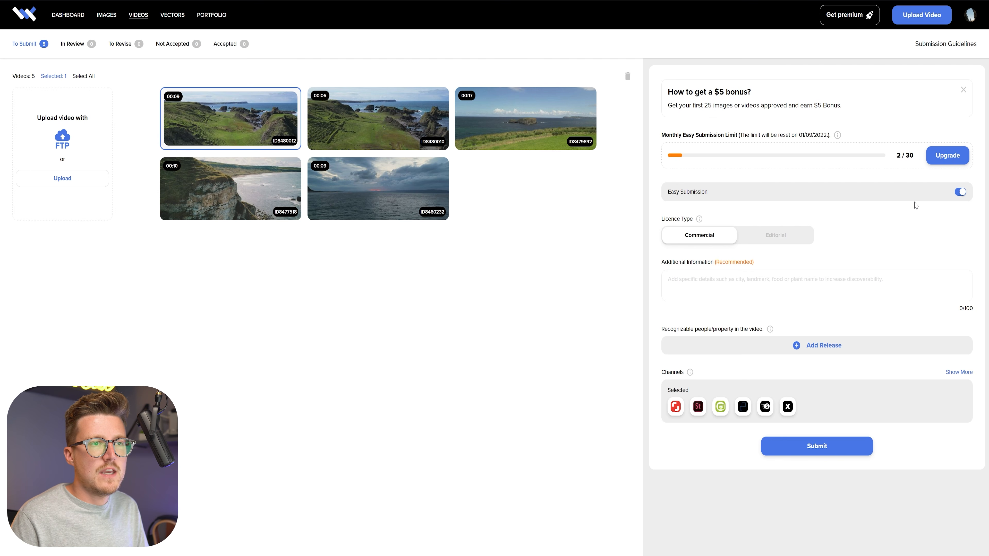
click(962, 192)
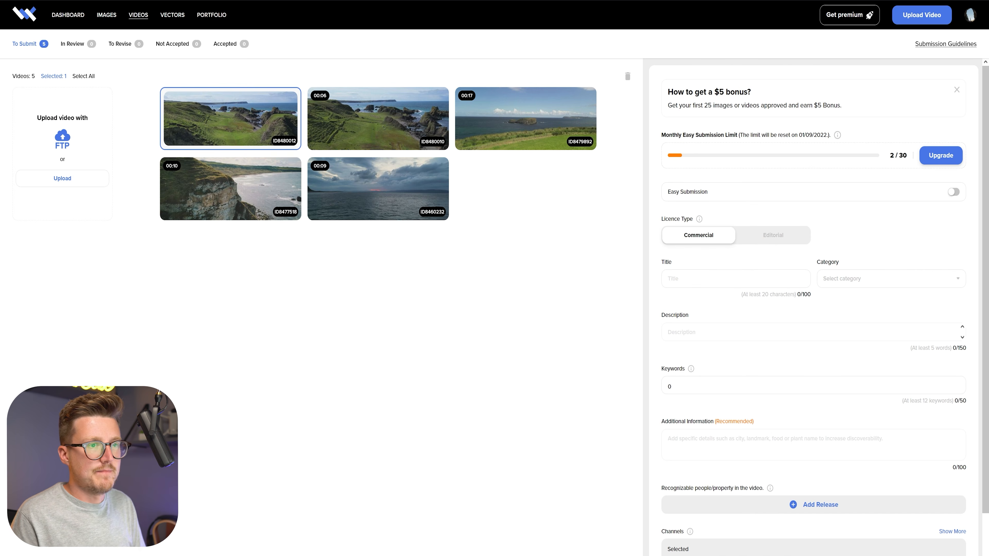
Title the clip "Drone Flying Over Nature Walk With Elephant Rock In Distance" and set its category to Nature.
click(681, 278)
text(Drone Flying Over Nature Walk With Elephant Rock In Distance)
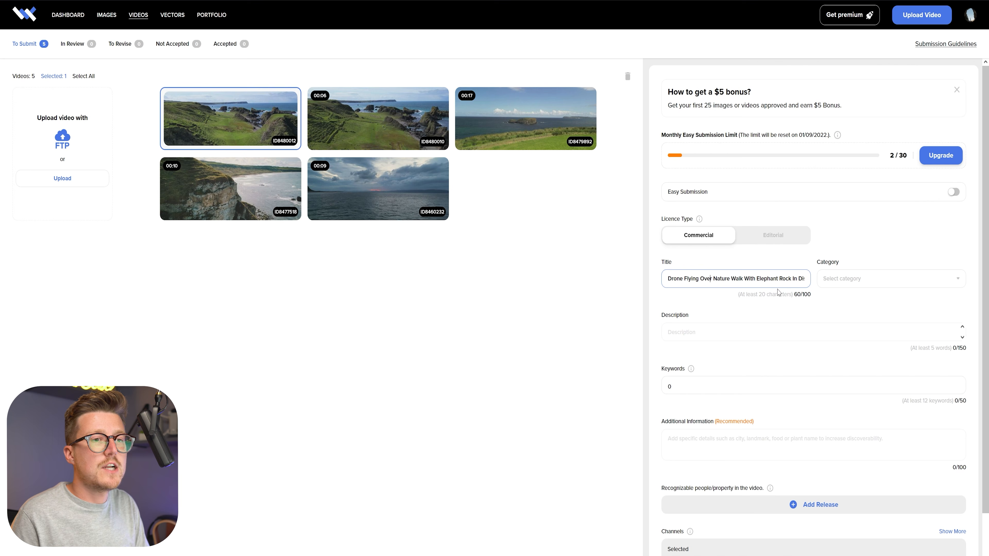
drag(788, 278, 801, 279)
click(842, 280)
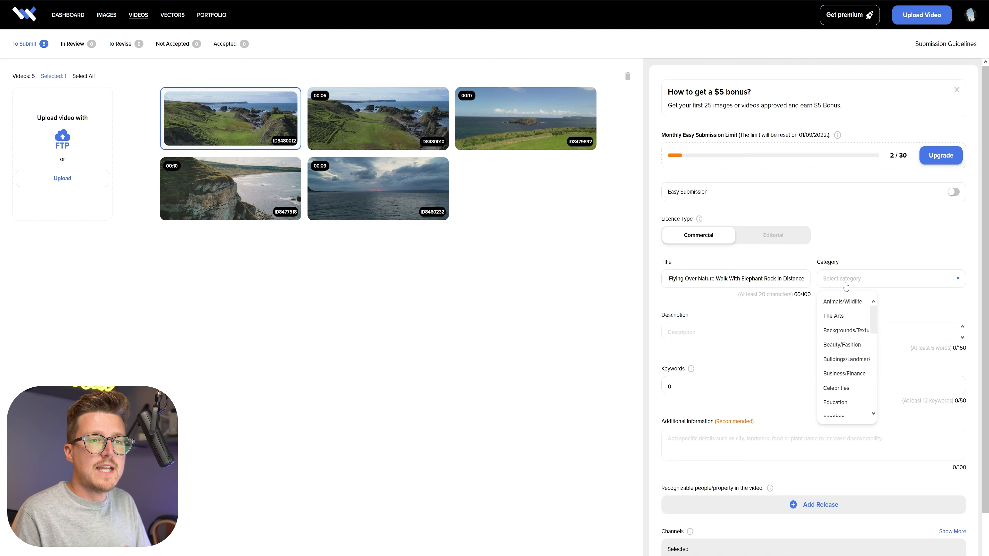
scroll(844, 357, down, 2)
scroll(844, 357, down, 2)
click(841, 376)
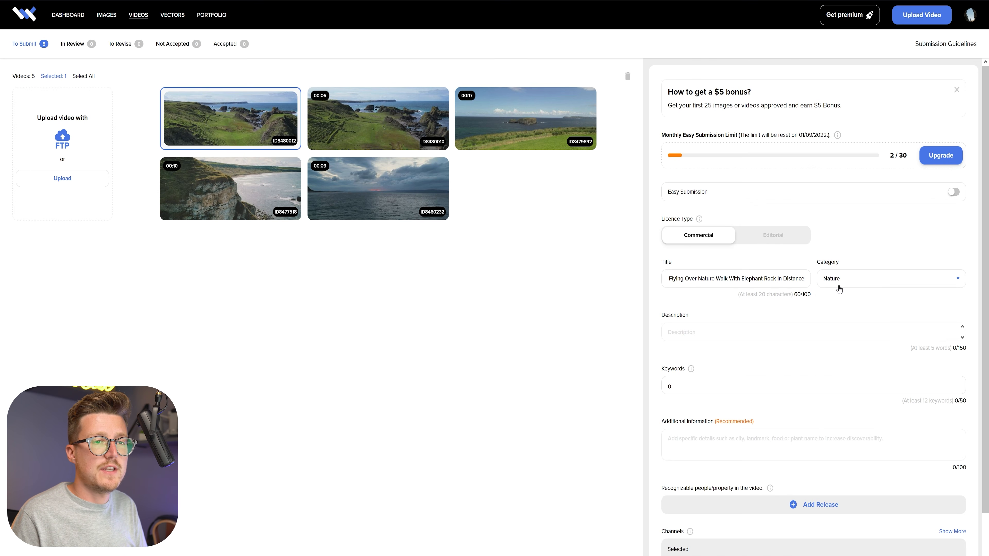
Describe the clip as "4k Drone Video Flying Over Nature Walk With Interesting Shaped Rock That Looks Like An Elephant In Distance".
drag(667, 279, 837, 280)
key(ctrl+c)
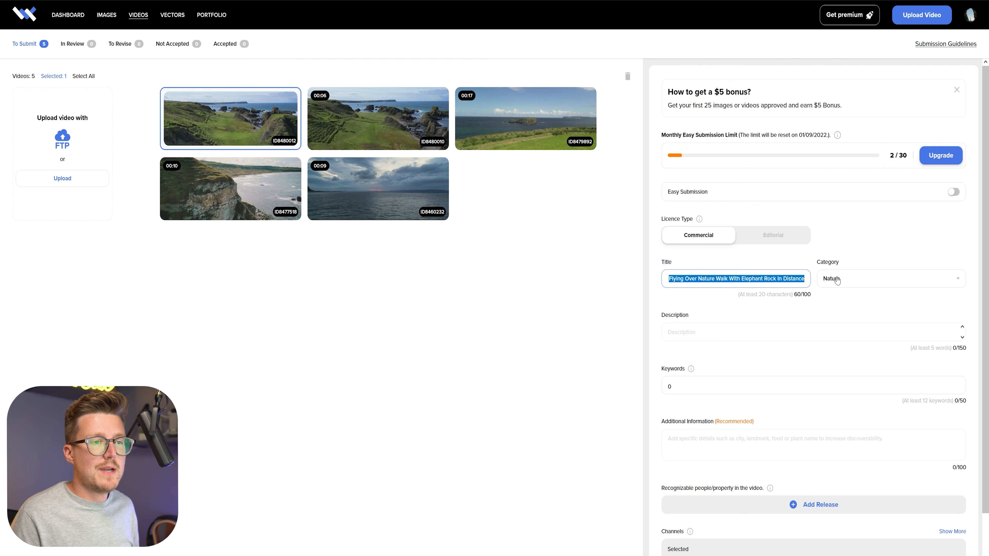
click(687, 332)
key(ctrl+v)
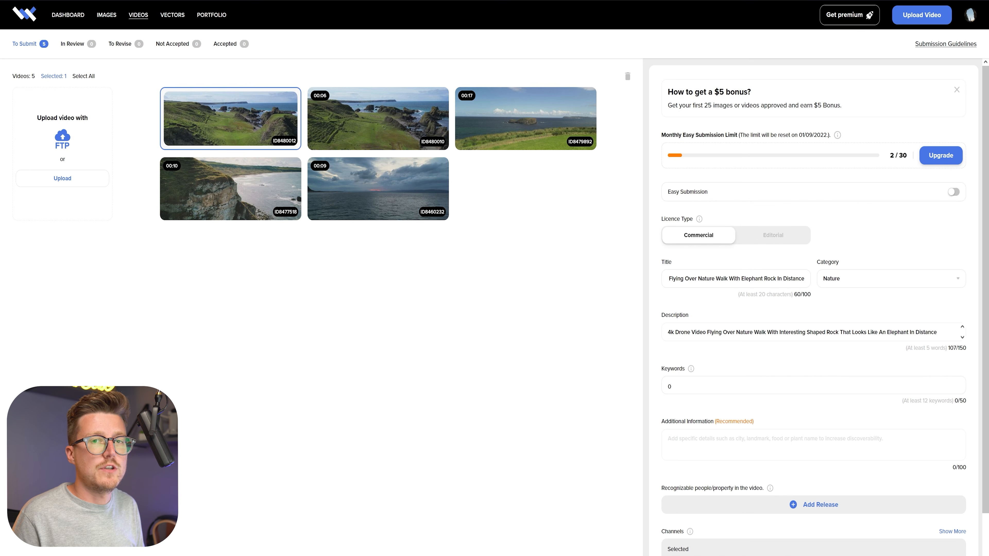
Add eight keywords, including nature, 4k drone and elephant shaped rock, and additional information "4k Drone Video Using DJI Mini 3 Pro, Northern Ireland, Ballintoy, Elephant Rock".
text(nature, nature walk, green walk, 4k drone, drone video, flying over walk, drone flying towards sea, elephant shaped rock)
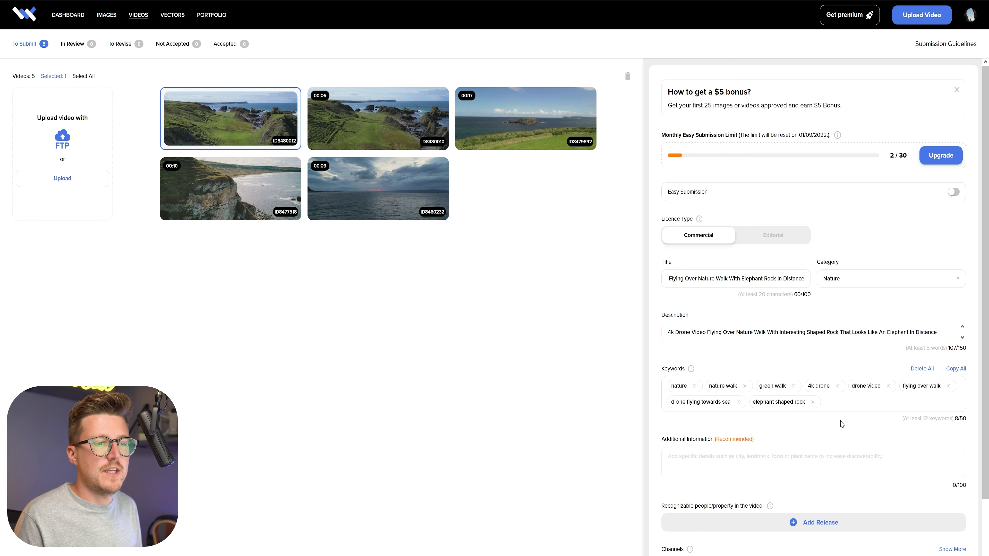
click(817, 455)
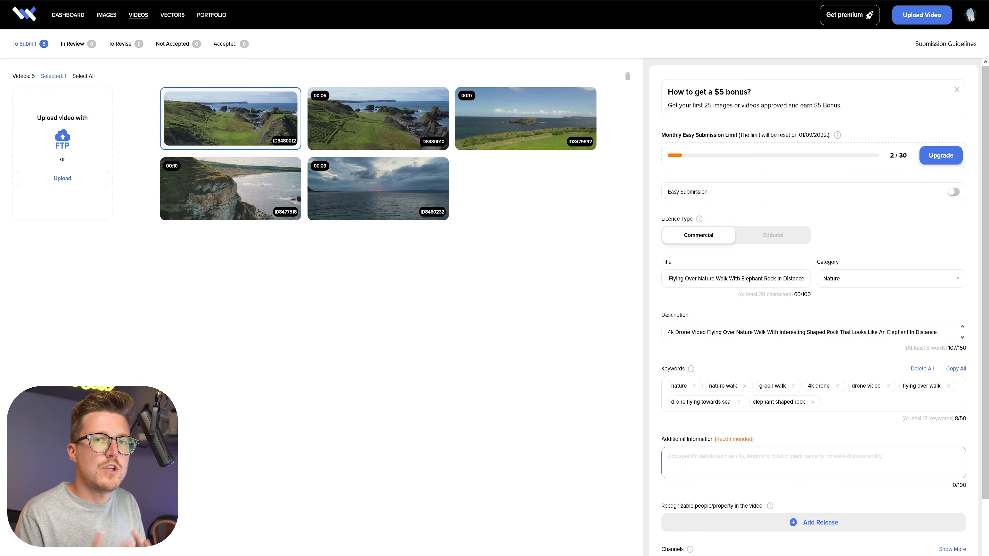
text(4k Drone Video Using DJI Mini 3 Pro, Northern Ireland, Ballintoy, Elephant Rock)
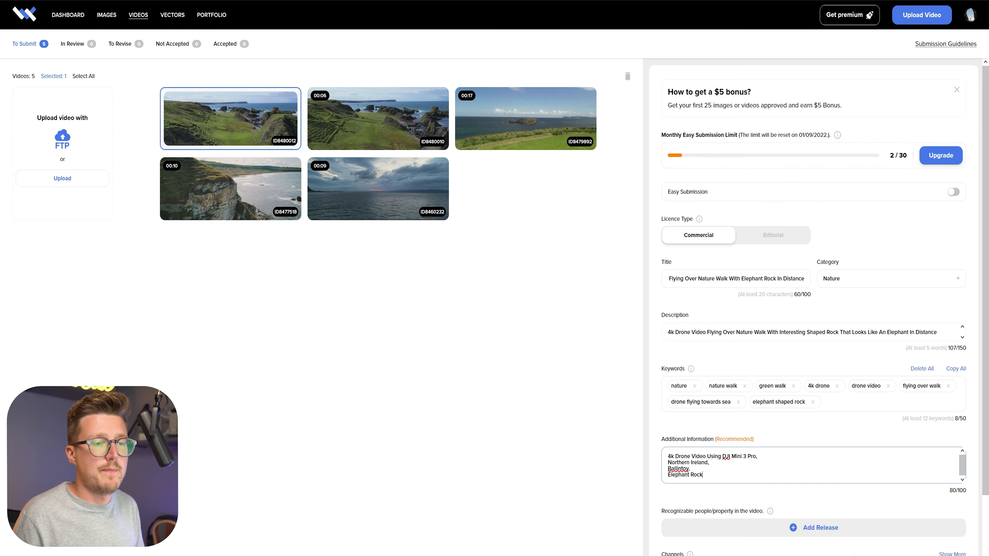
Create a model release with shoot date 20/08/2022, the model's full name and email address, and request permission.
scroll(814, 312, down, 3)
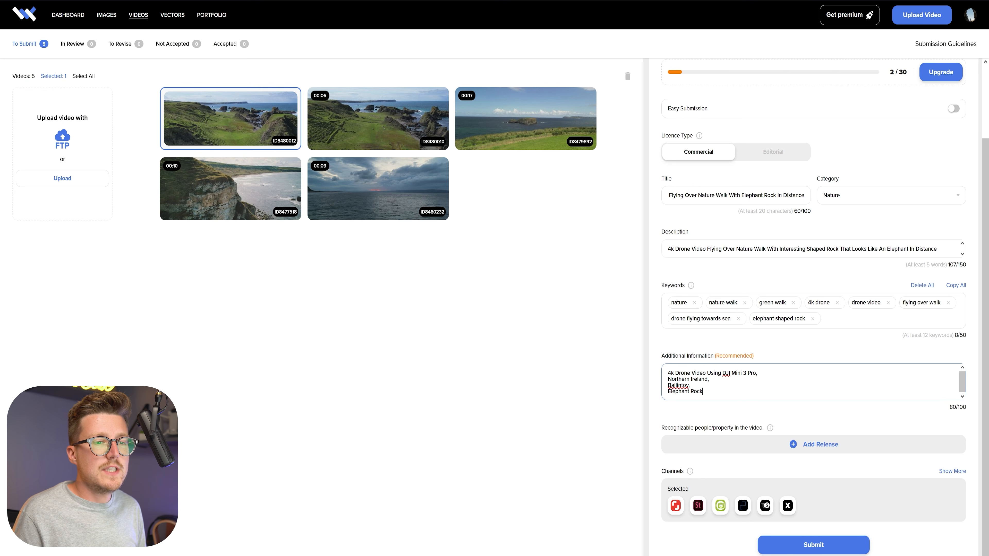
click(812, 444)
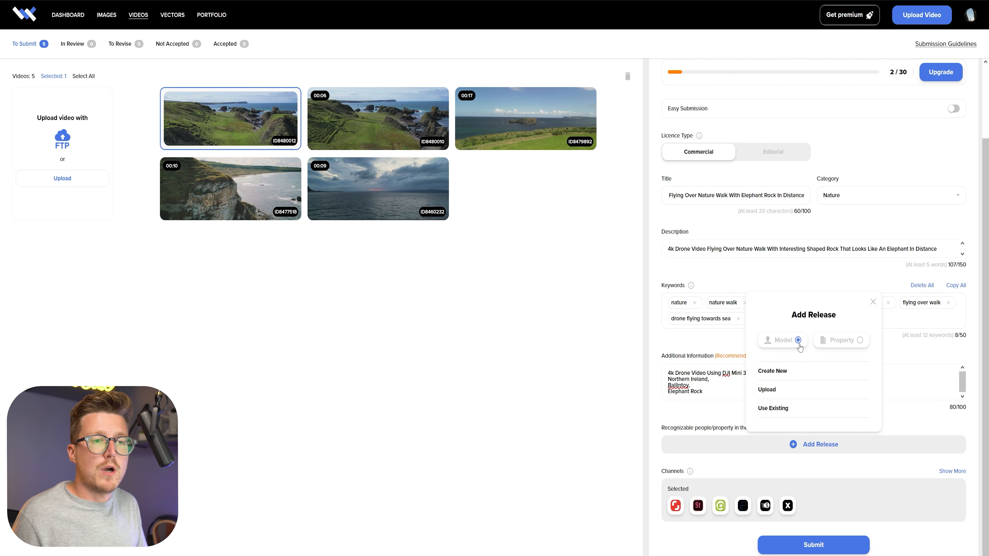
click(790, 374)
click(439, 277)
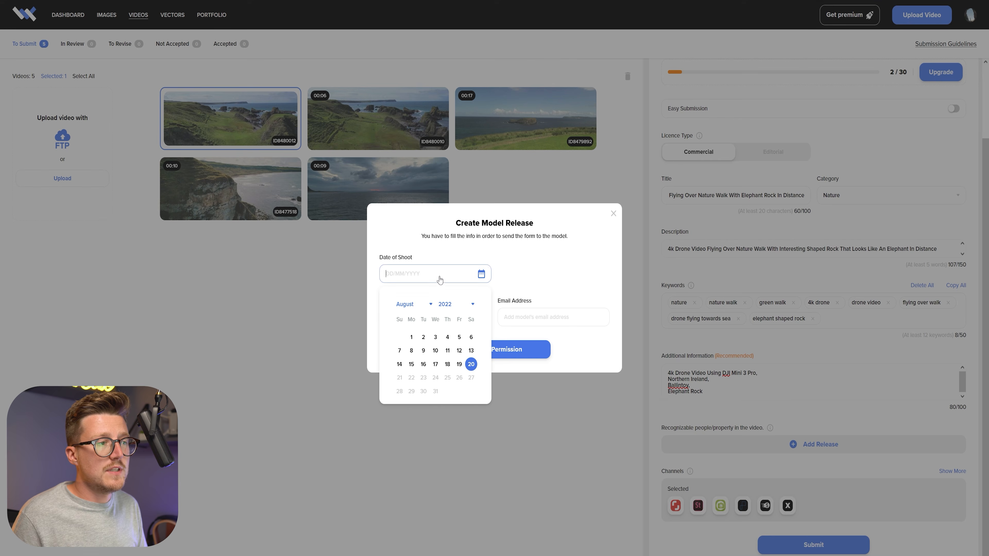
click(468, 367)
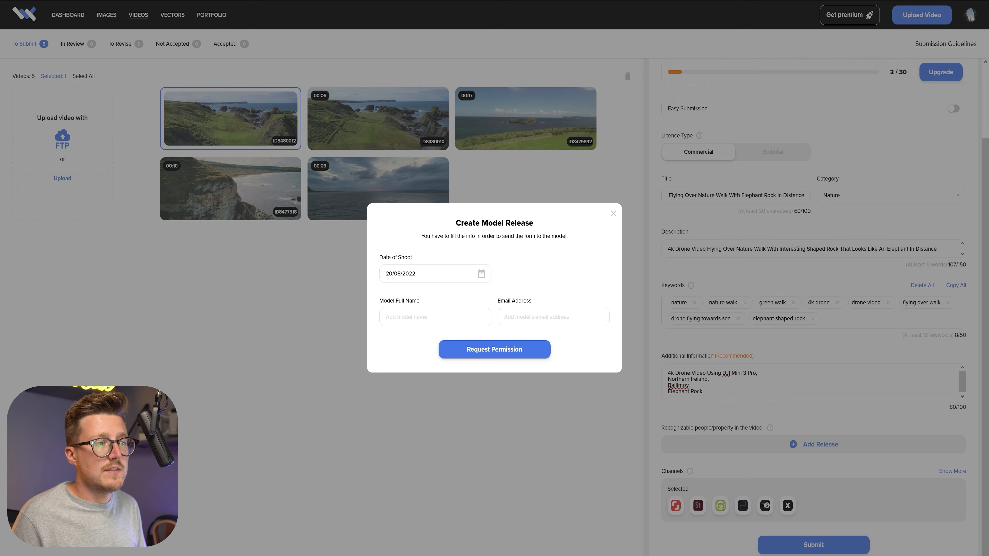
click(435, 317)
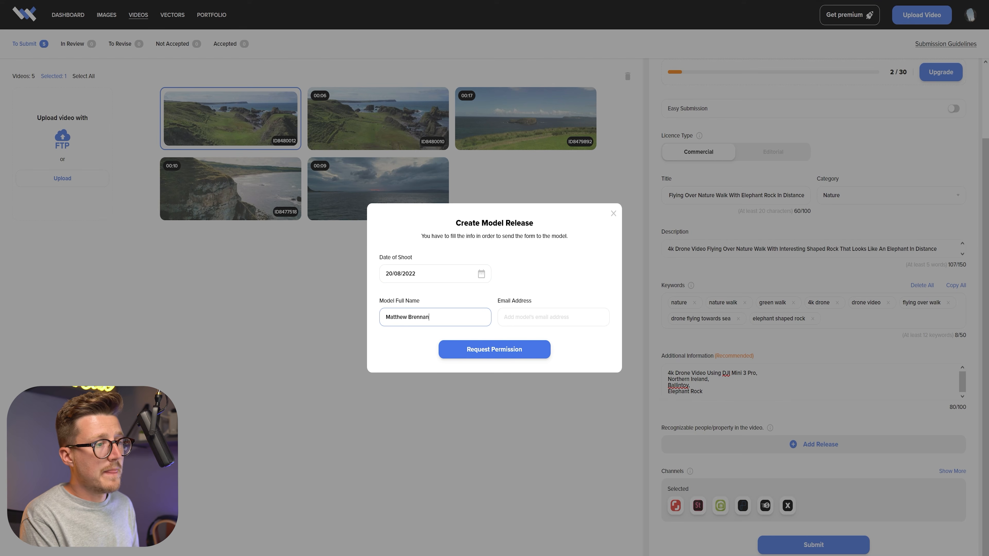
key(Tab)
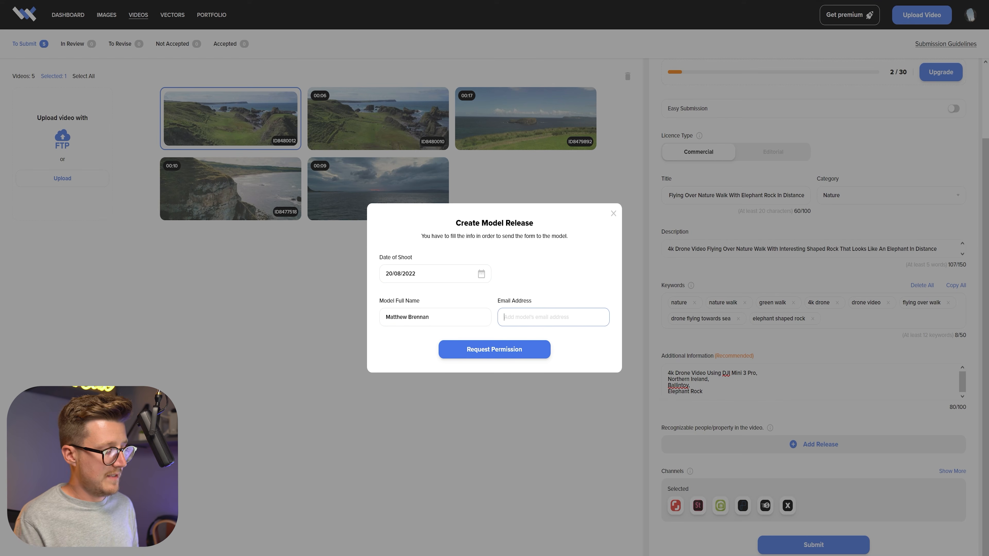
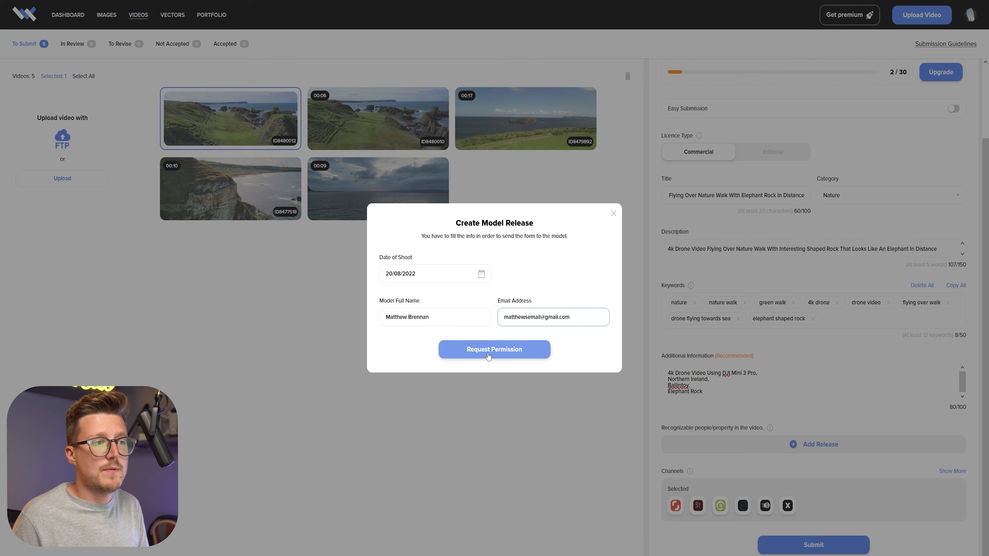
click(488, 356)
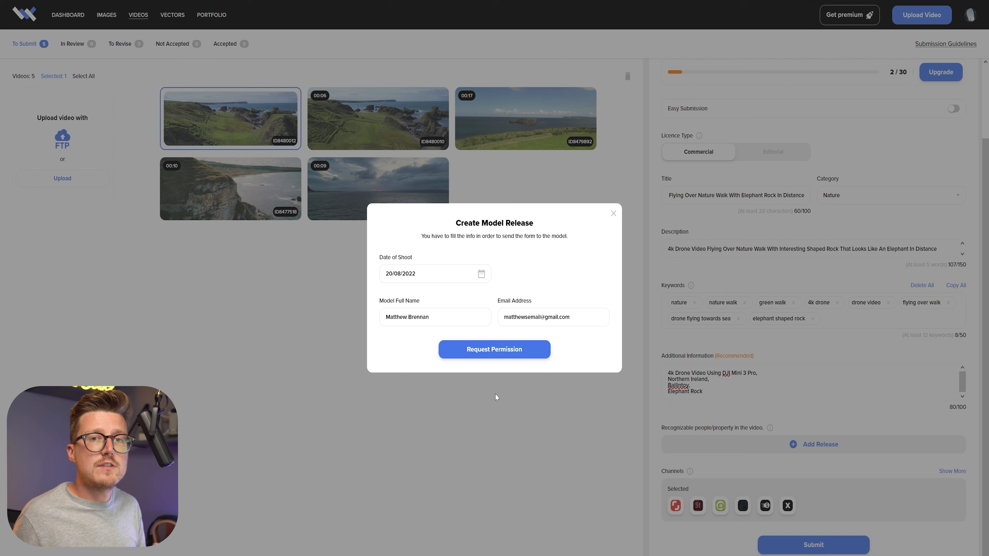
Open the signing form from the model release email, draw the signature and preview the release.
click(495, 395)
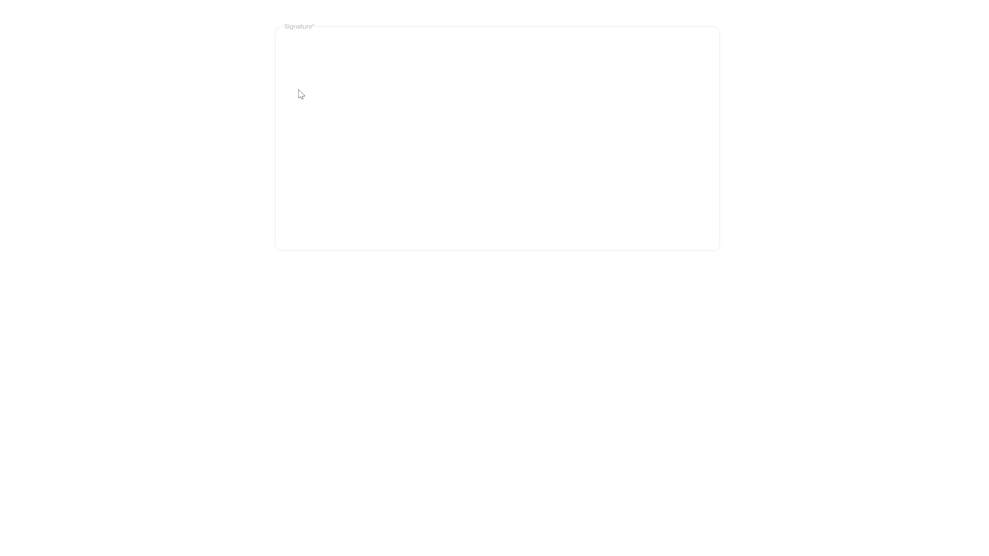
mouse_move(298, 90)
mouse_down()
mouse_move(312, 127)
mouse_move(329, 108)
mouse_move(346, 152)
mouse_move(425, 98)
mouse_move(524, 165)
mouse_up()
click(530, 288)
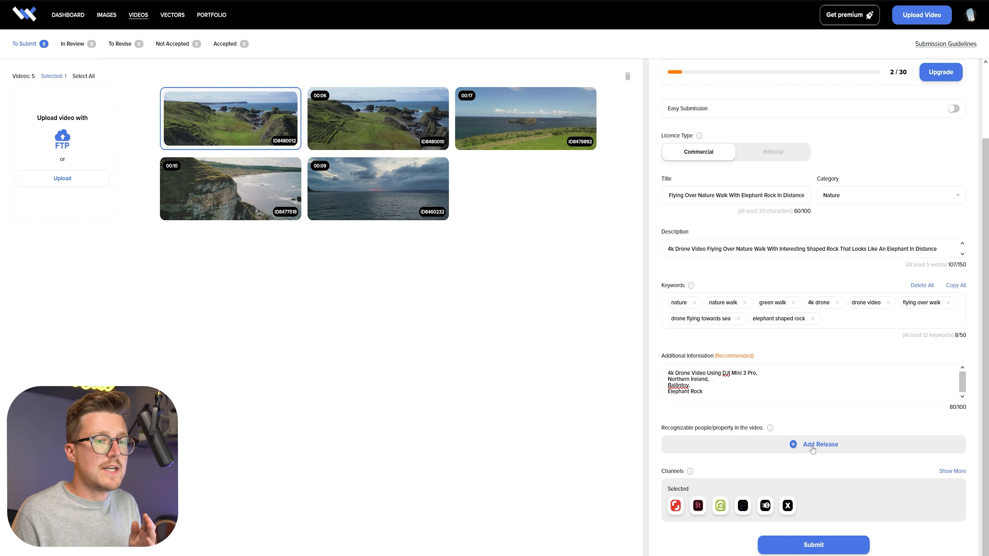
Attach the approved existing model release to the clip.
click(809, 453)
click(787, 409)
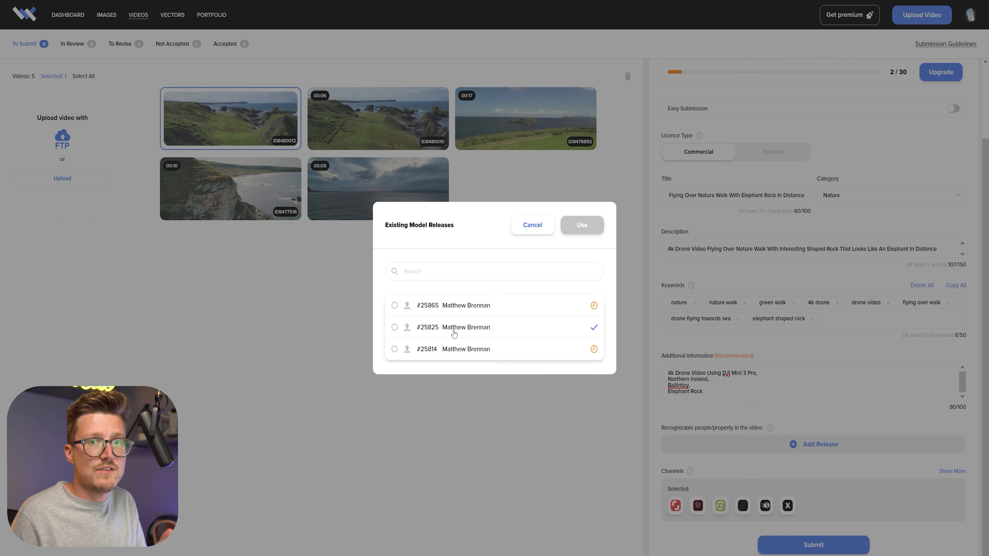
click(394, 330)
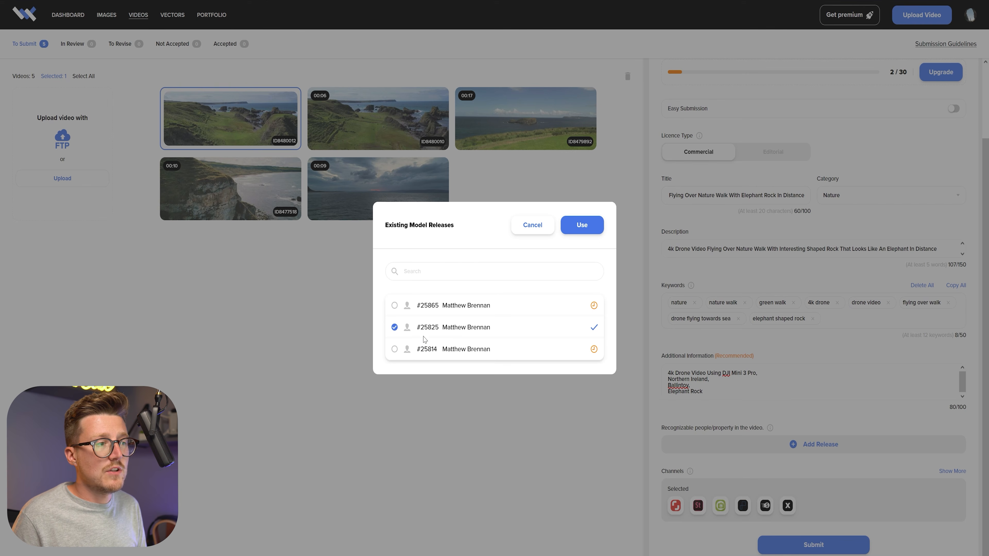
click(597, 230)
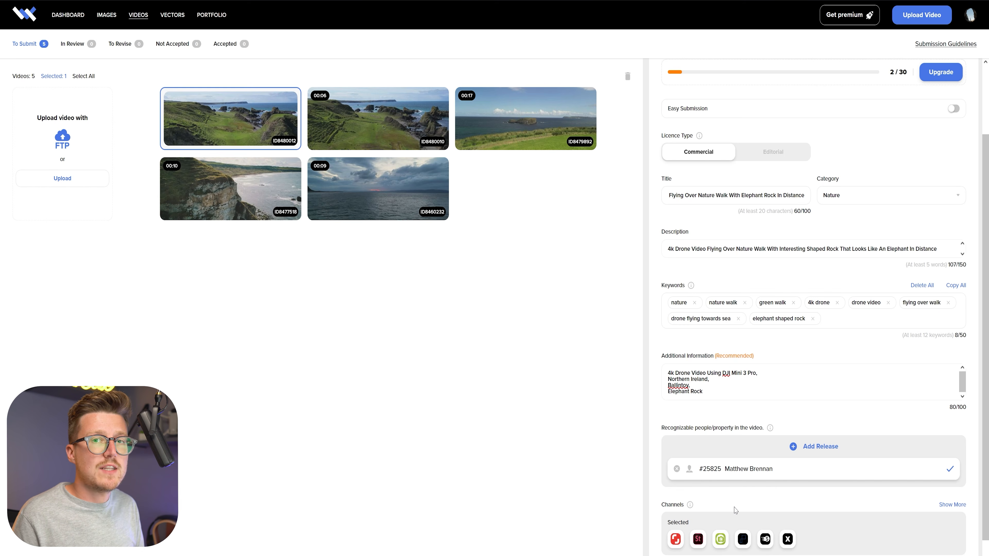
Submit the completed clip and open the list of videos in review.
scroll(735, 510, down, 2)
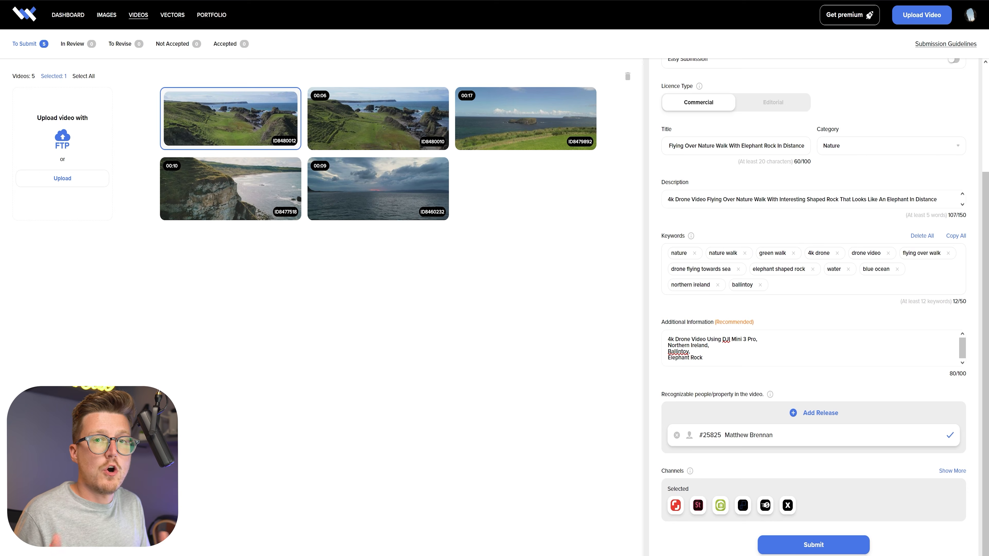
click(821, 543)
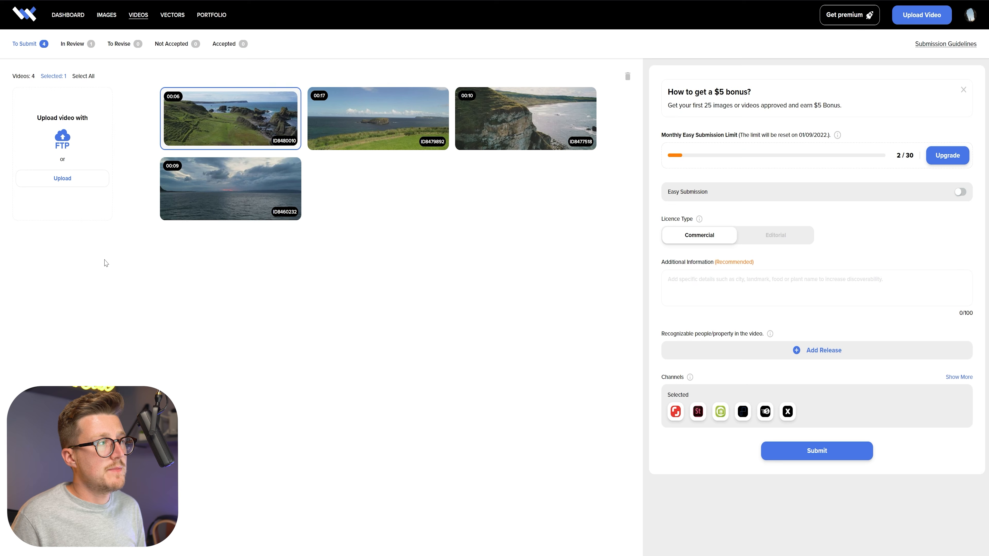
click(78, 45)
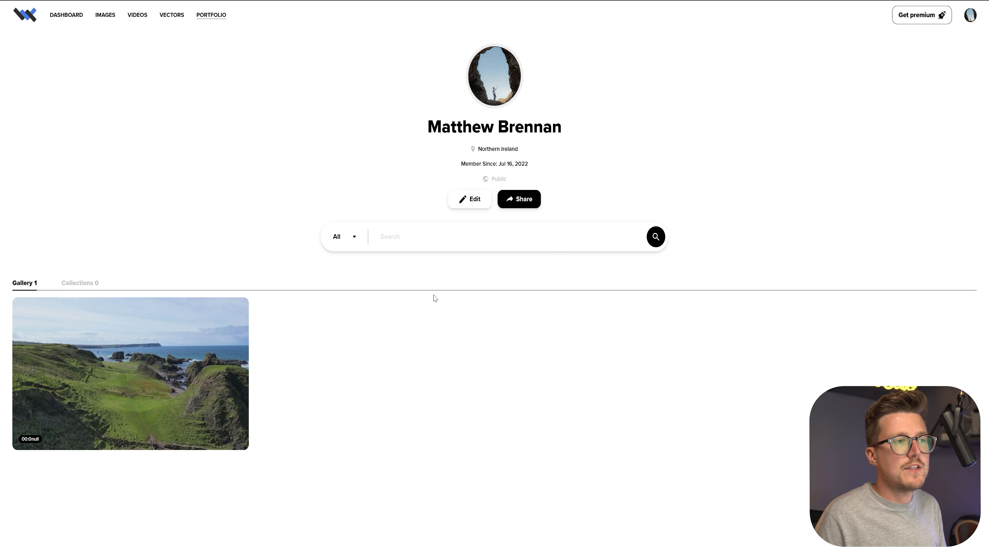
Look at the portfolio's sharing options, and open the gallery clip's details and its purchase option.
click(522, 199)
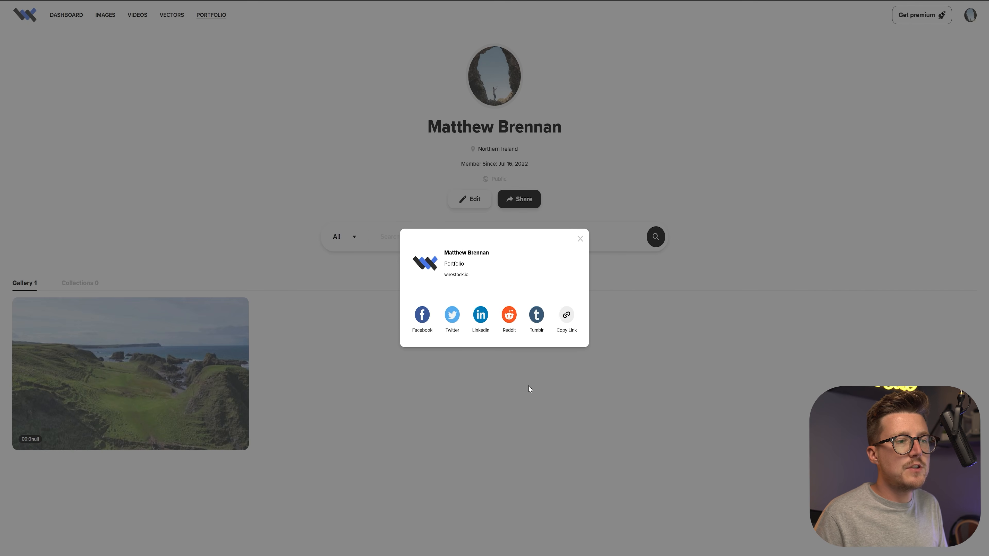
click(617, 401)
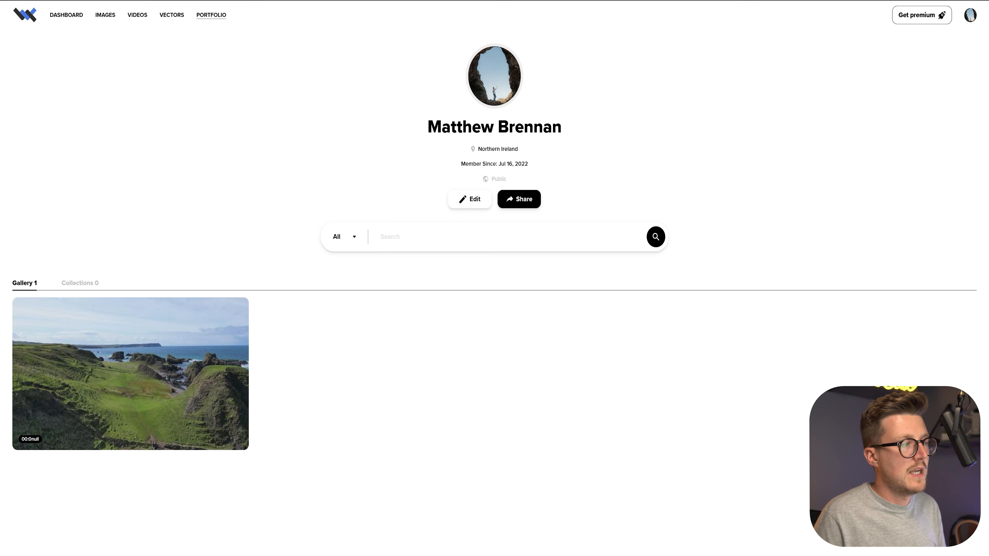
click(131, 323)
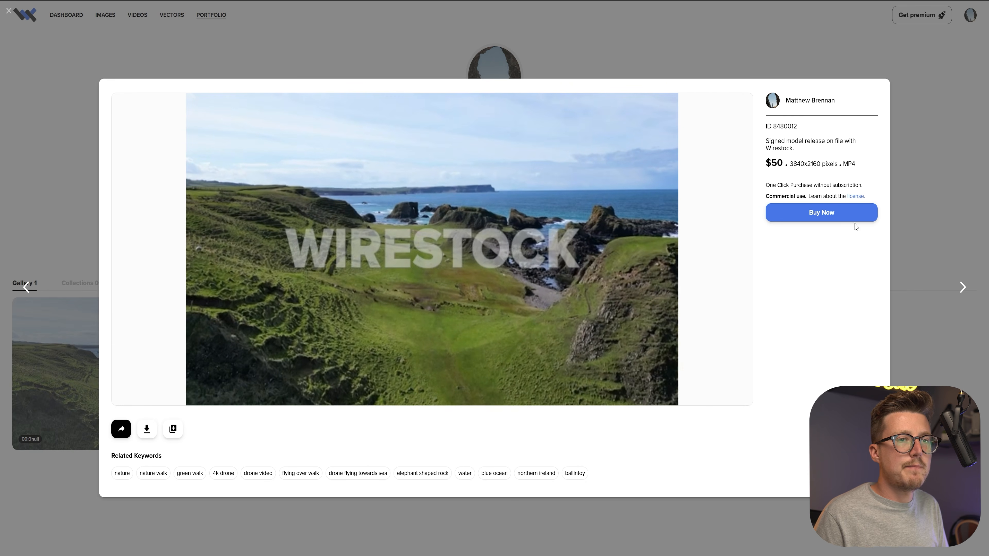
click(817, 218)
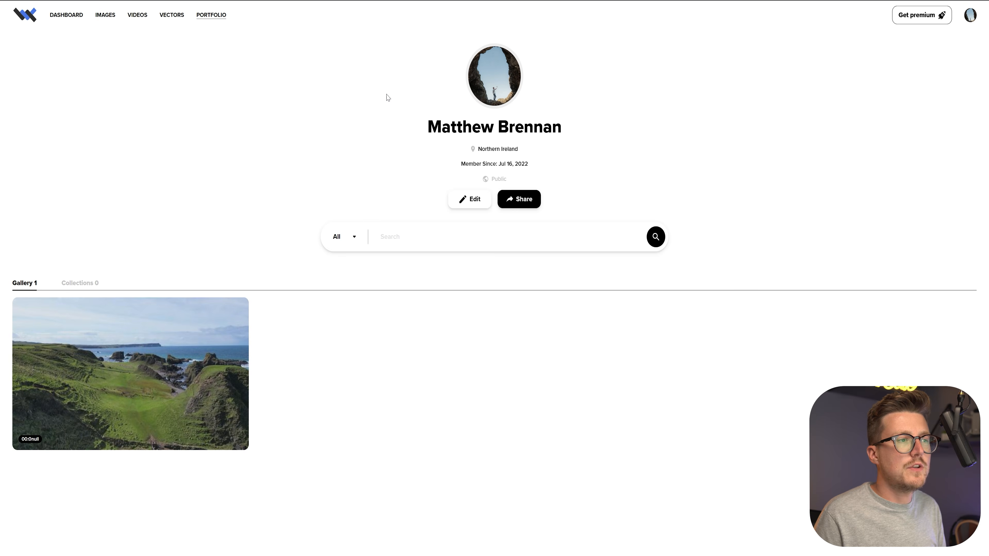
Open the portfolio's profile details for editing and save them.
click(460, 205)
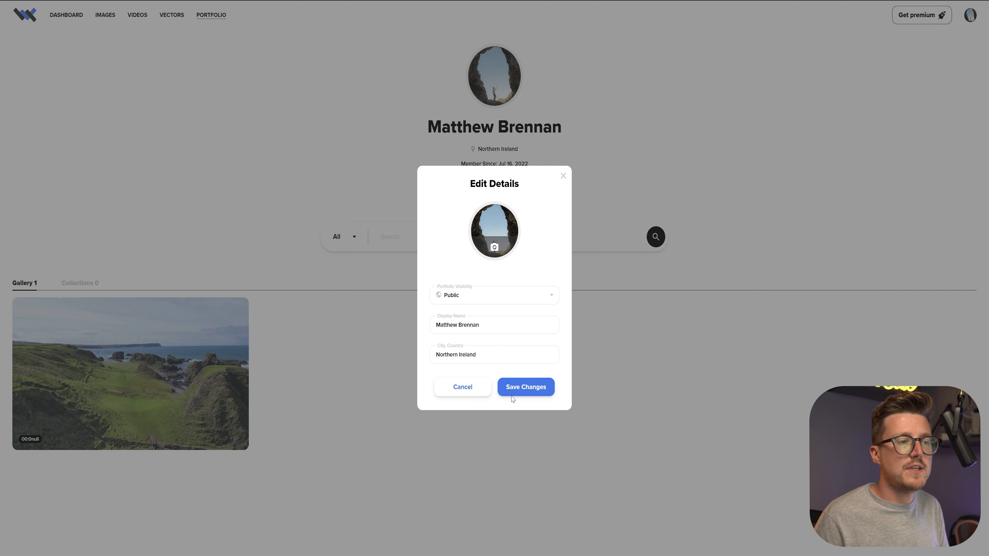
click(534, 389)
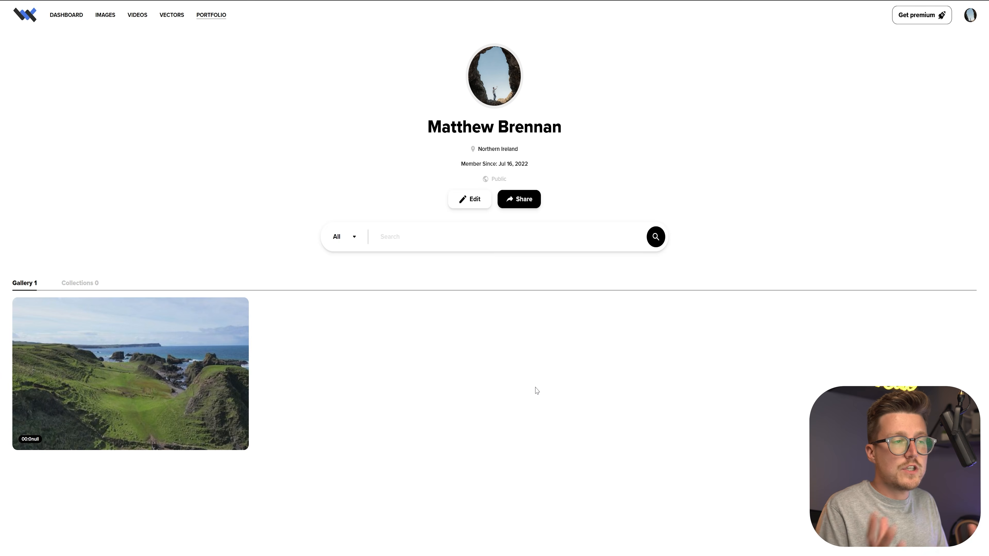